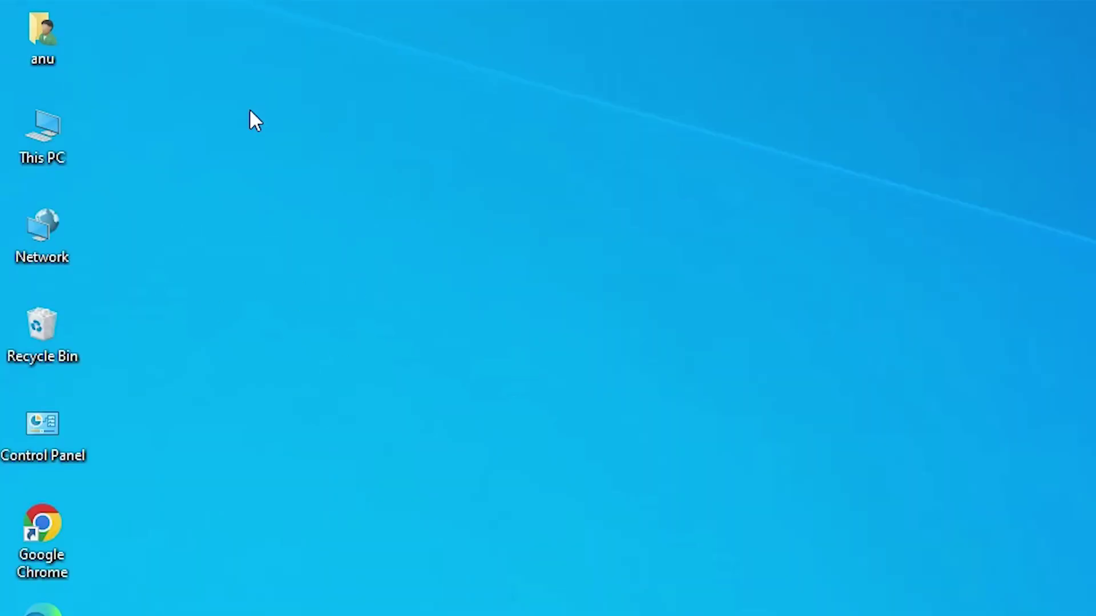
Step: Check the PC's system information from This PC, then close the settings window
right_click(30, 152)
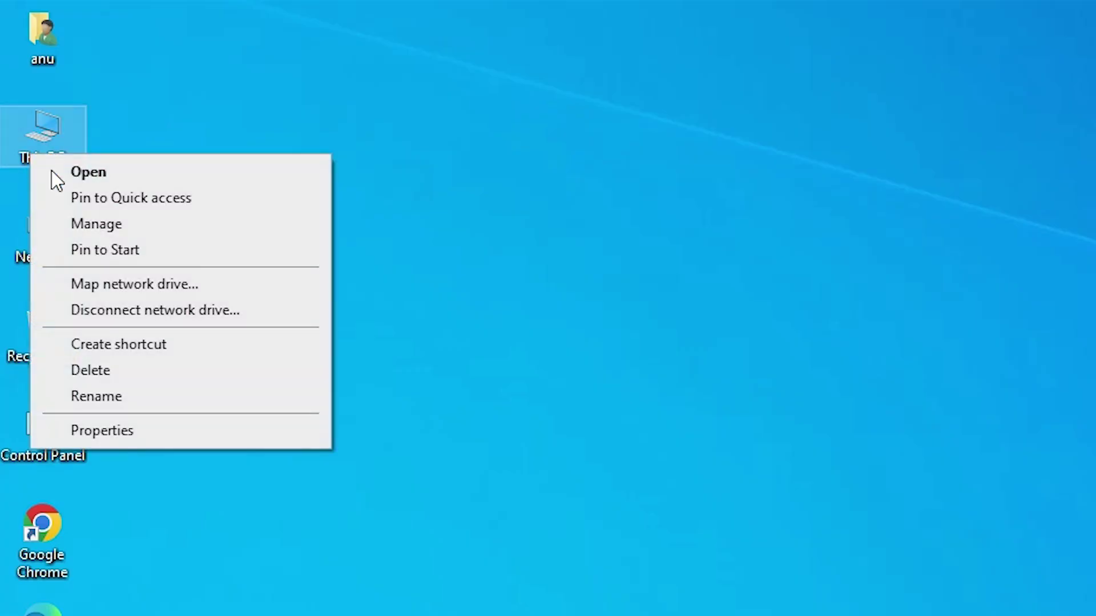
left_click(139, 428)
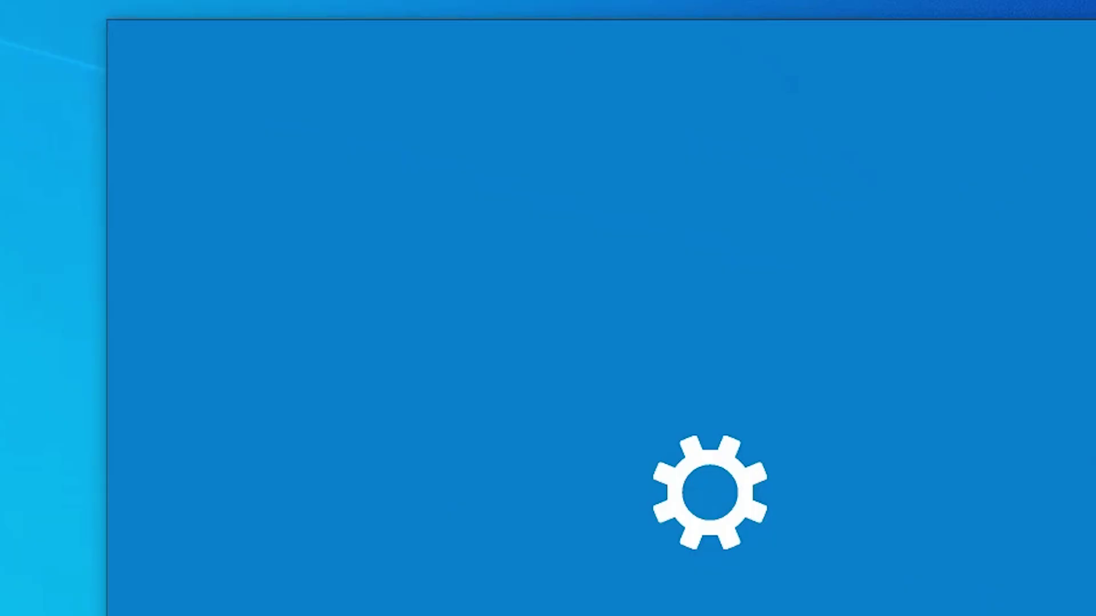
scroll(591, 434, "down", 10)
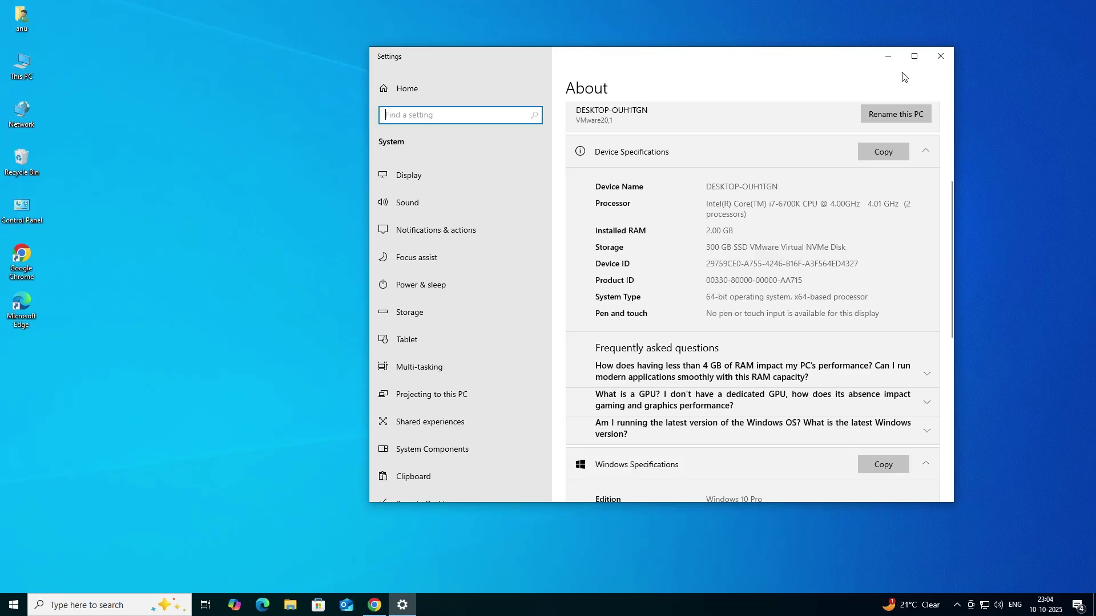
left_click(947, 62)
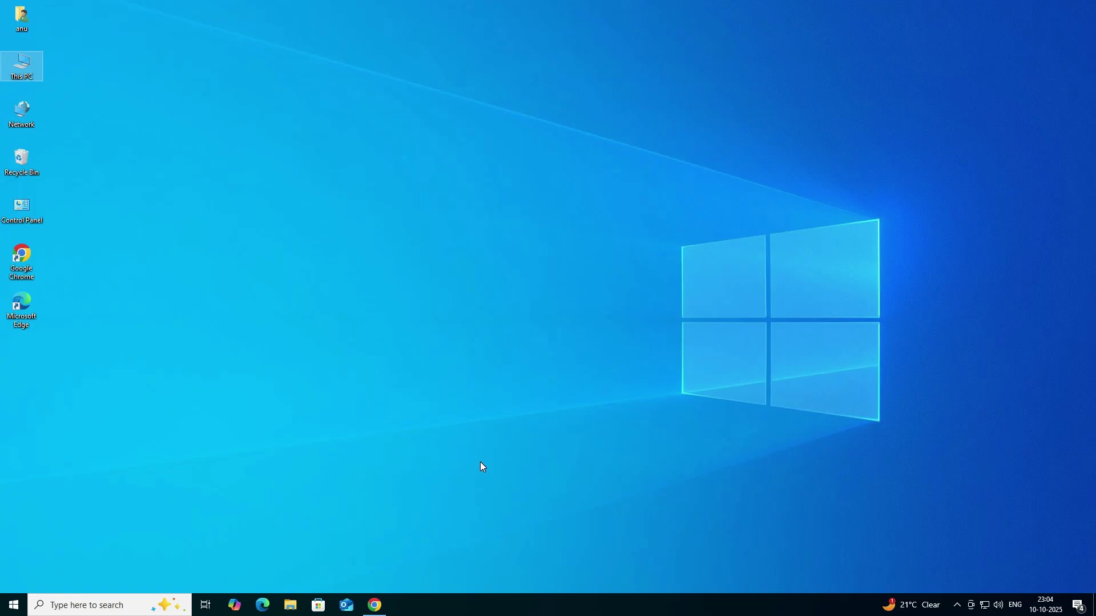
Step: Open Epson India's Epson L3251 support page in a new Chrome tab and scroll to Downloads
left_click(386, 612)
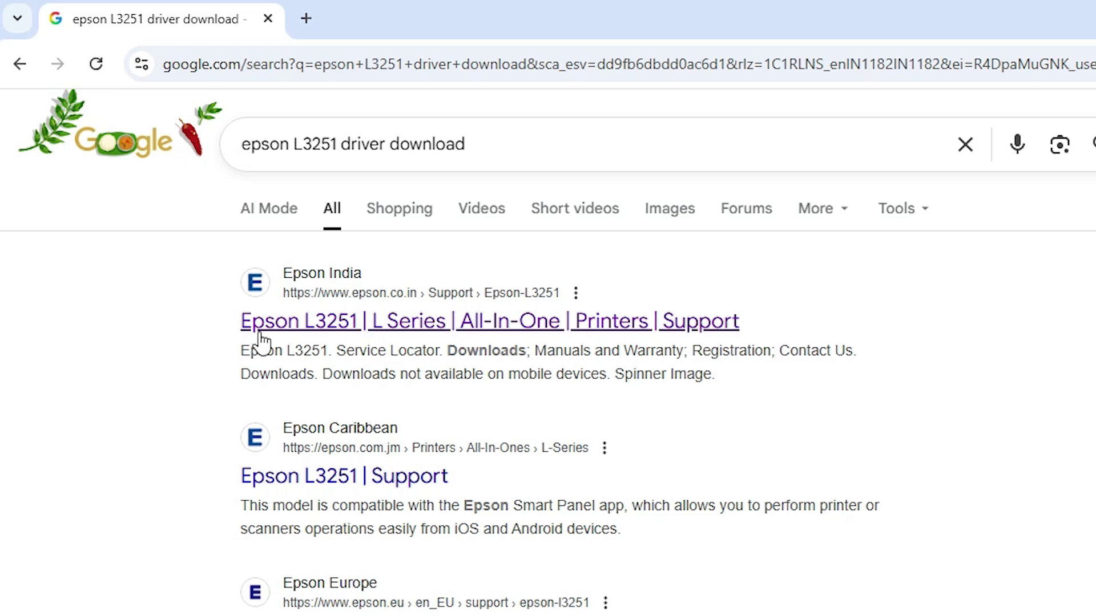
right_click(331, 331)
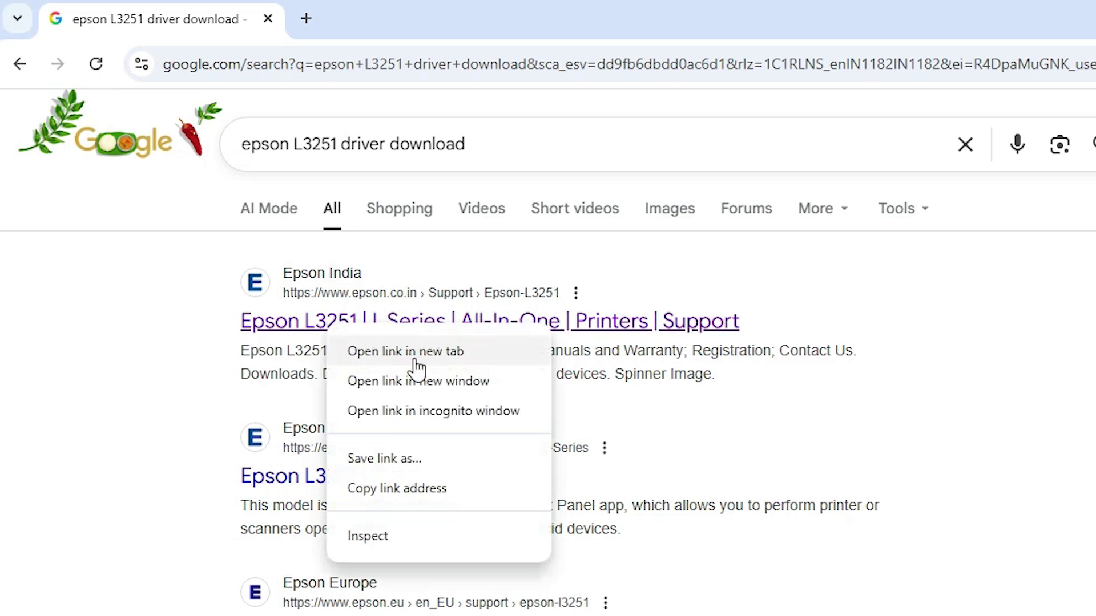
left_click(415, 352)
left_click(428, 18)
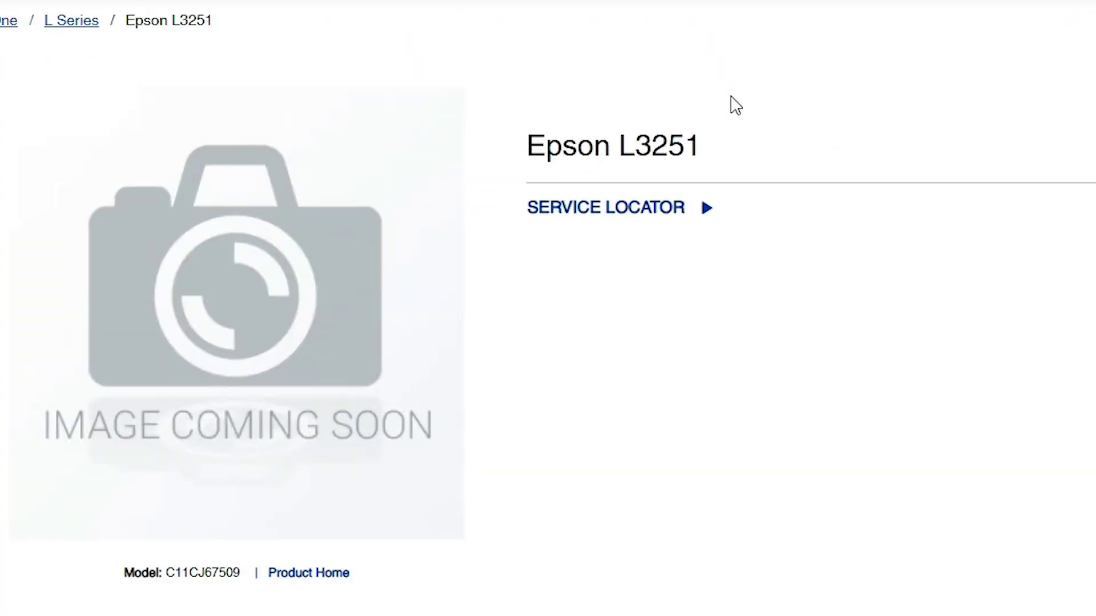
left_click_drag(527, 146, 701, 145)
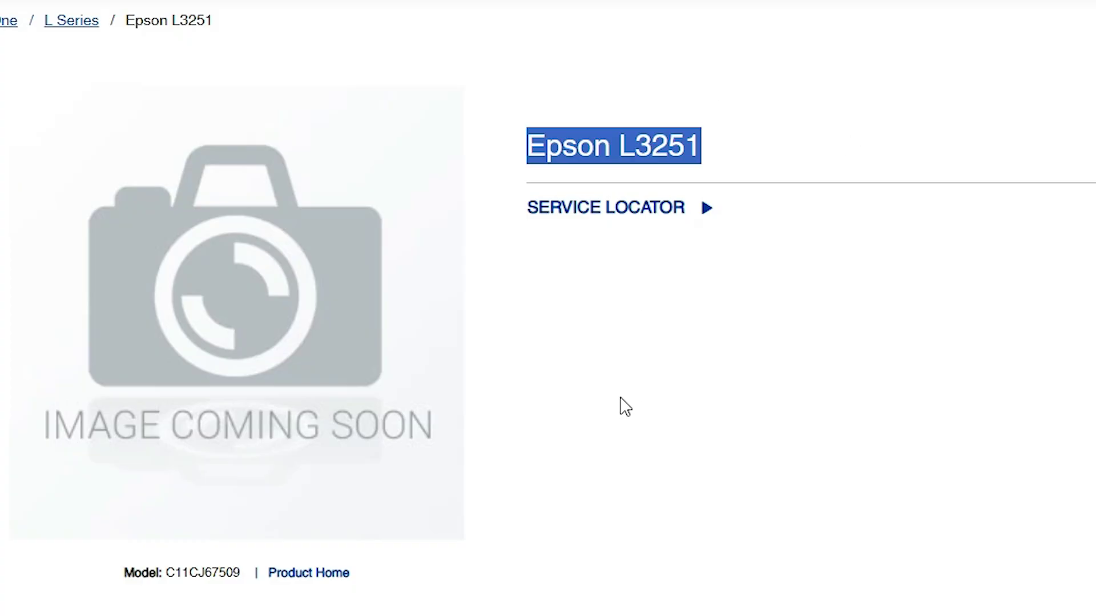
scroll(619, 405, "down", 6)
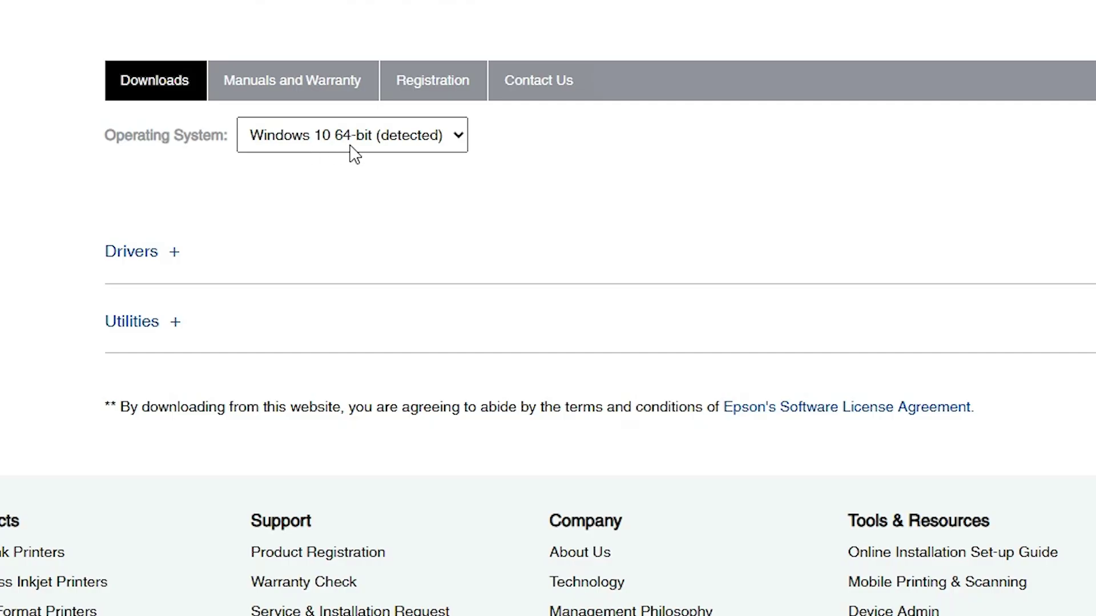
Step: Keep Windows 10 64-bit, expand Drivers and download the L3250 scanner driver
left_click(375, 140)
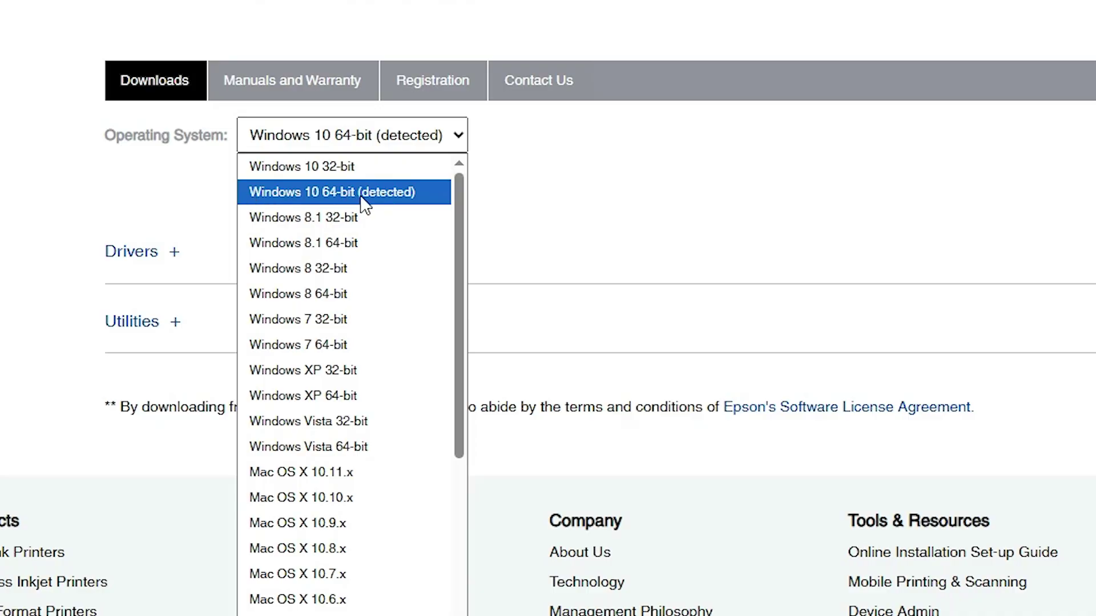
left_click(838, 248)
left_click(839, 249)
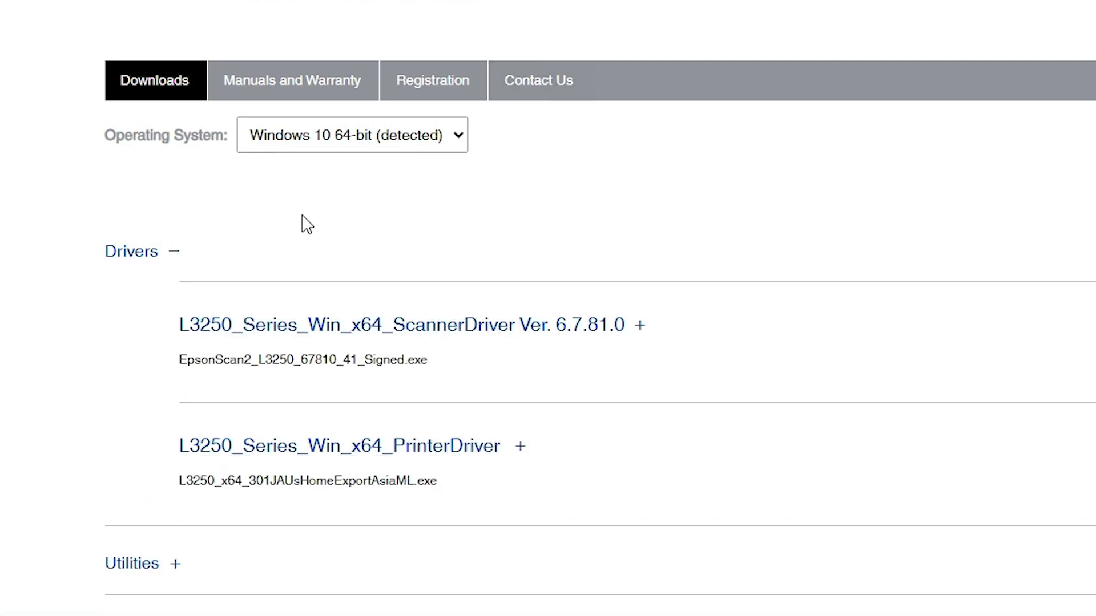
left_click(174, 253)
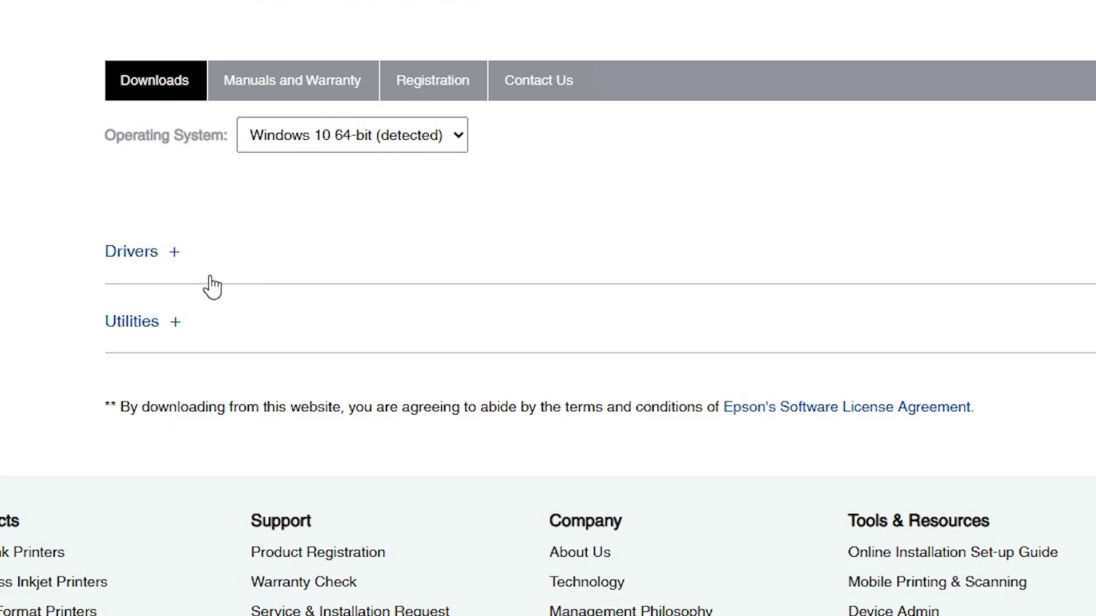
left_click(183, 252)
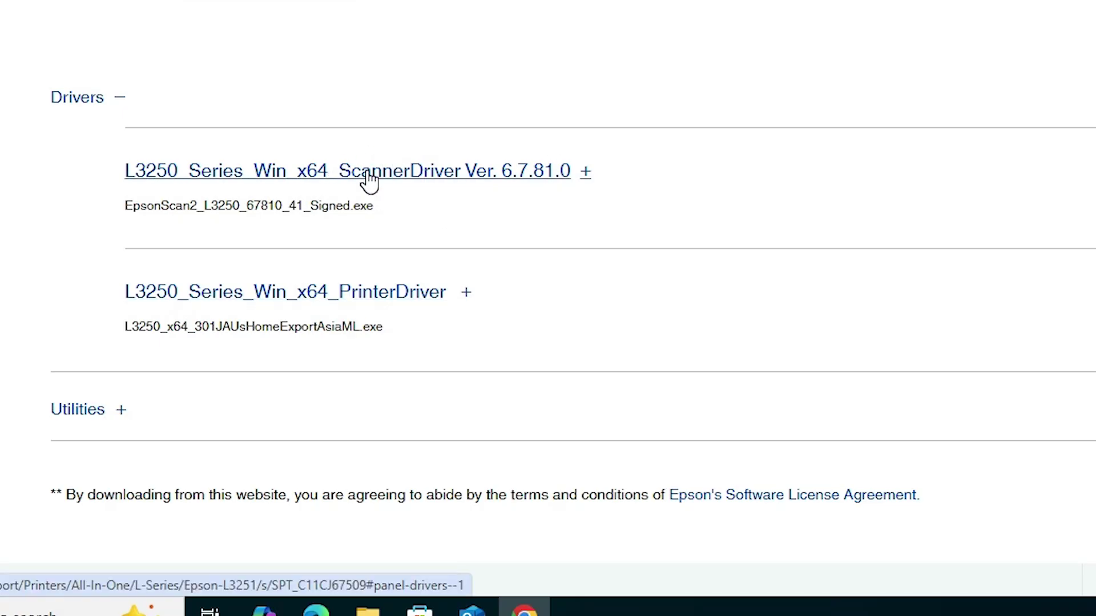
left_click(877, 184)
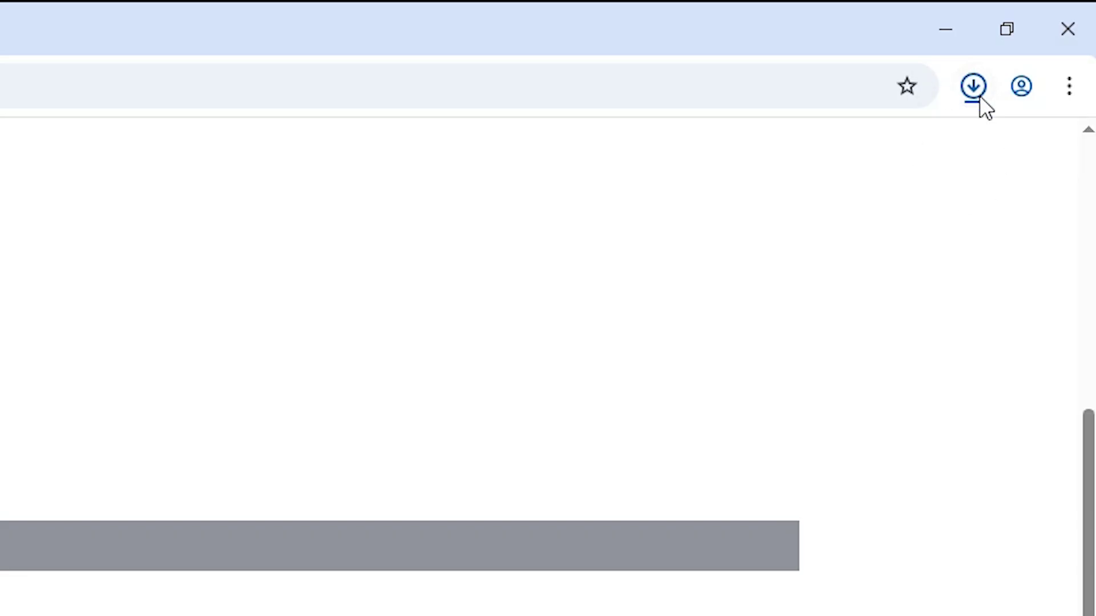
Step: Move the downloaded EpsonScan2_L3250_67810_41_Signed.exe installer from Downloads onto the desktop
left_click(974, 79)
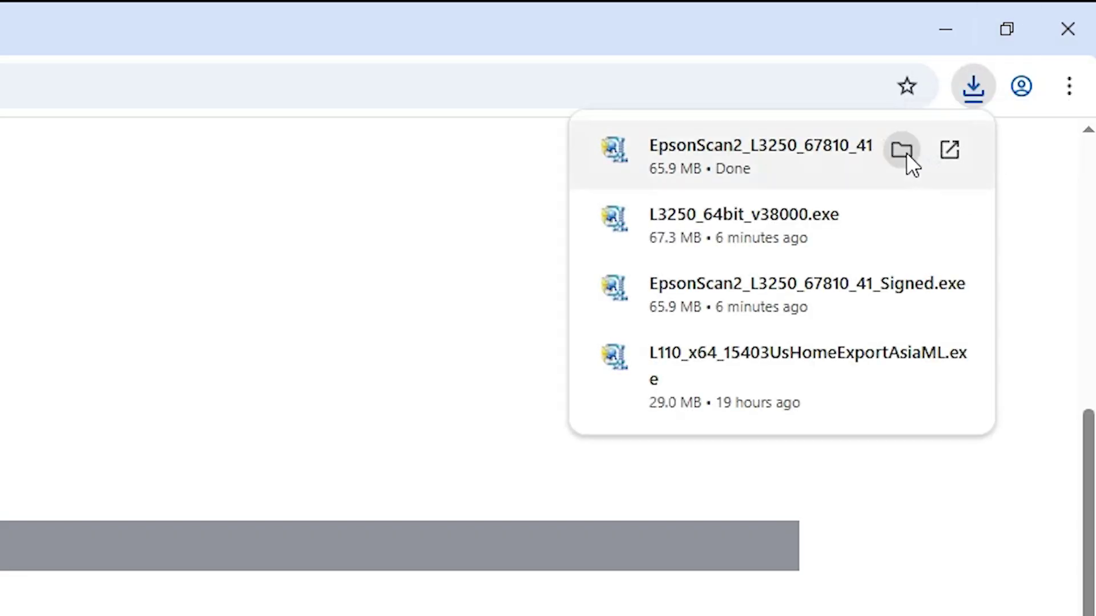
left_click(906, 153)
left_click(956, 36)
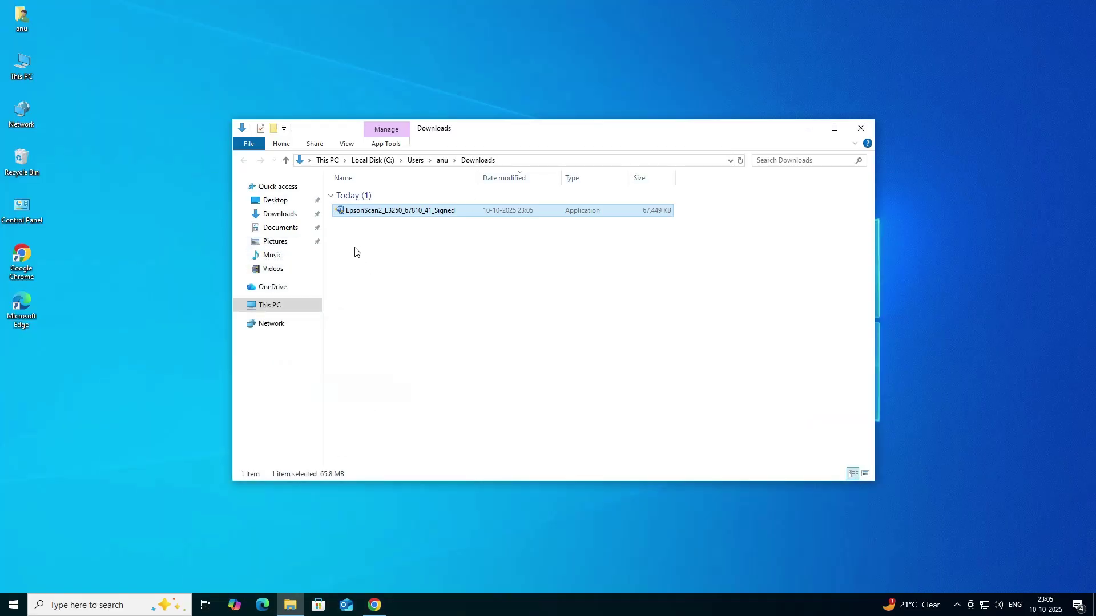
left_click_drag(375, 213, 159, 346)
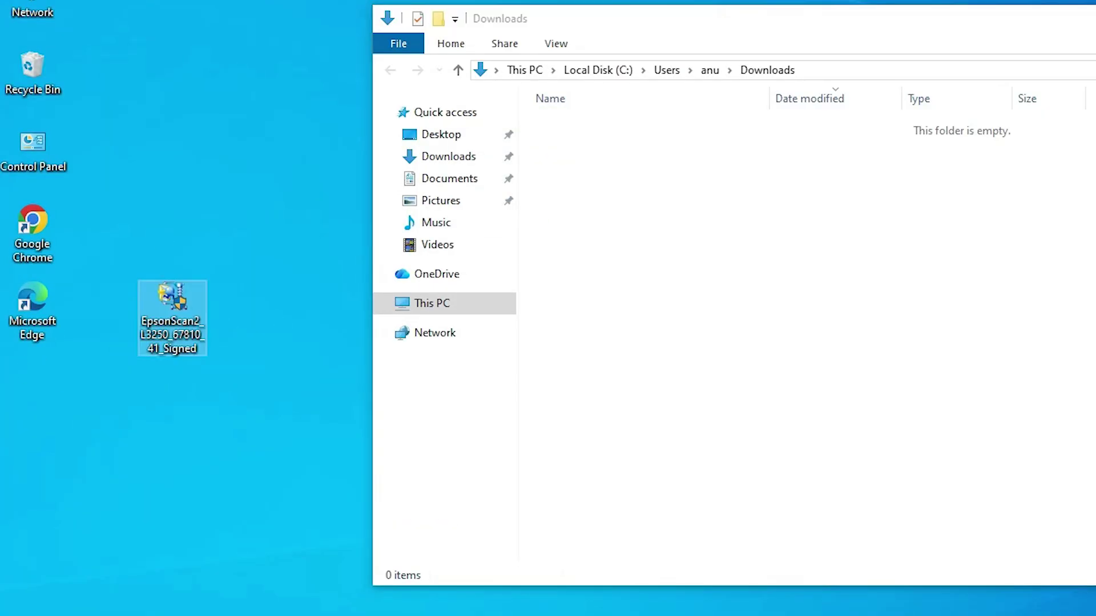
key("alt+F4")
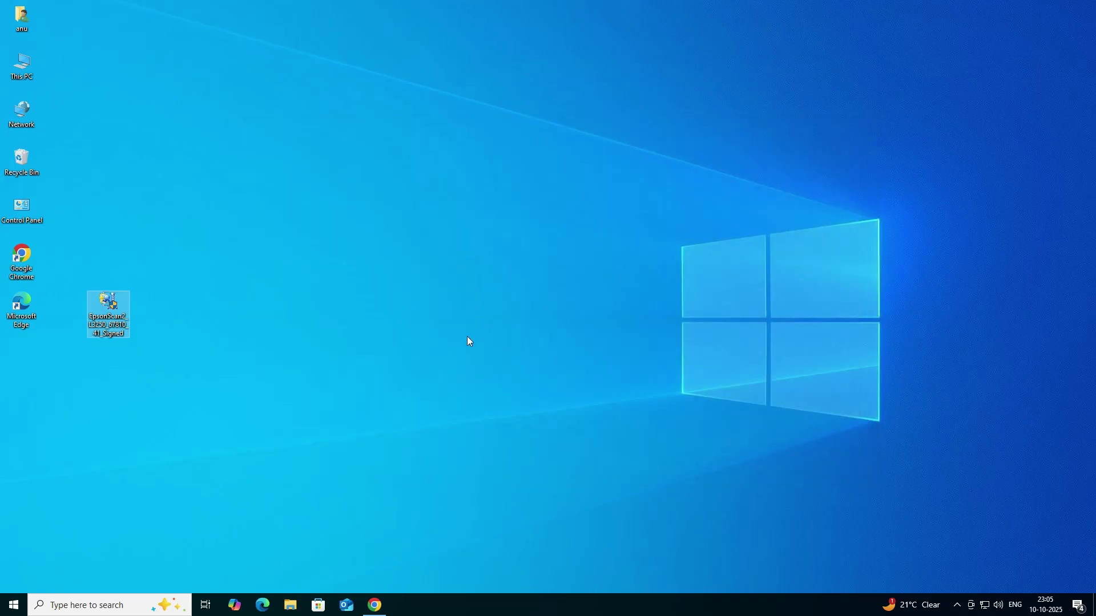
Step: Download the L3250 printer driver after accepting the licence agreement
left_click(378, 602)
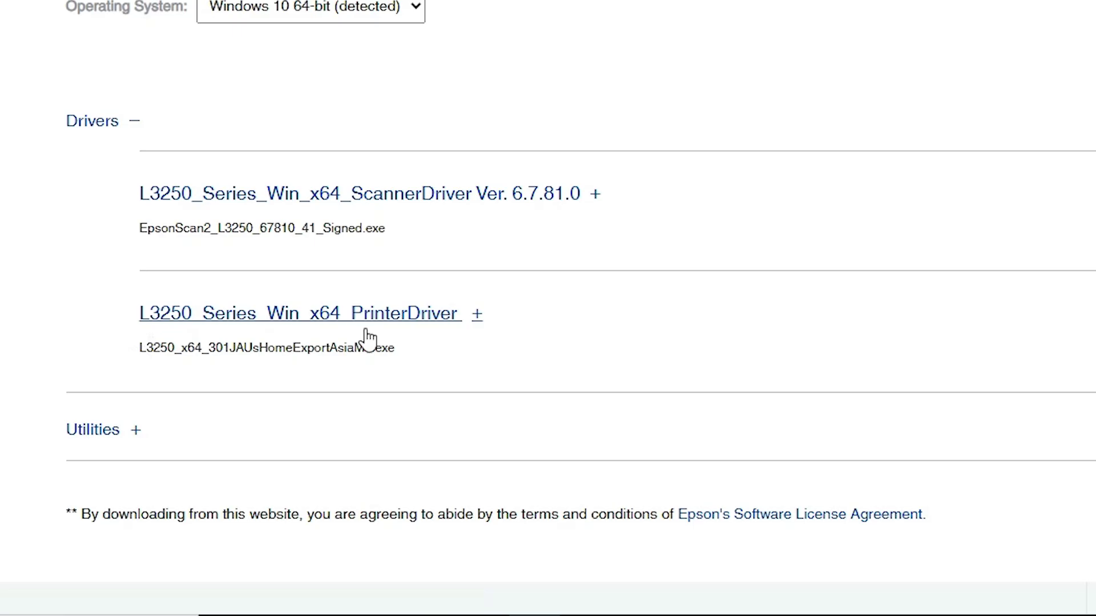
left_click(771, 339)
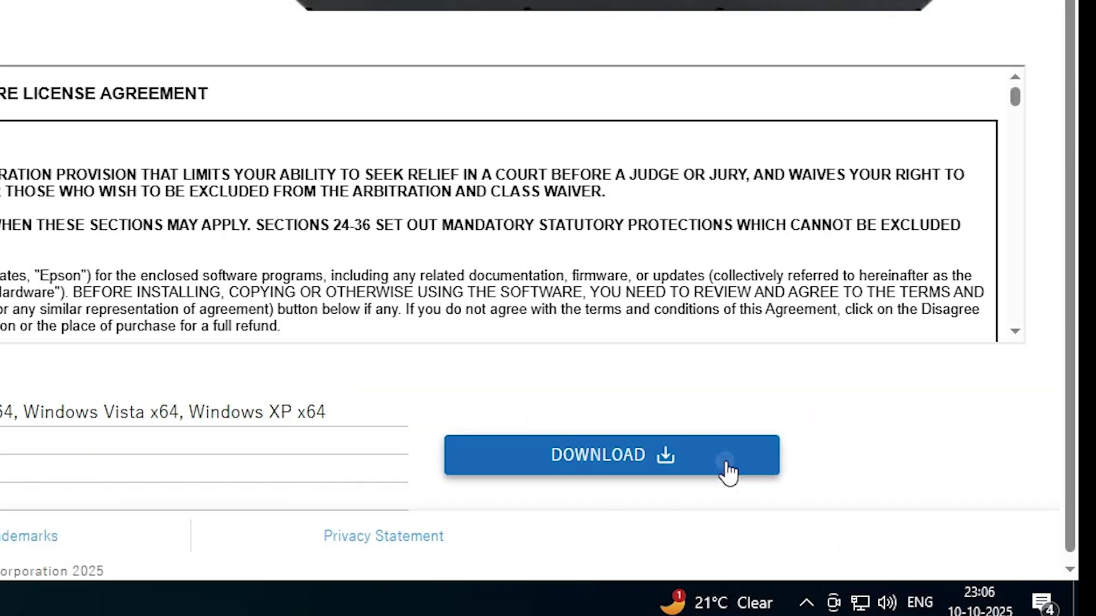
left_click(1095, 472)
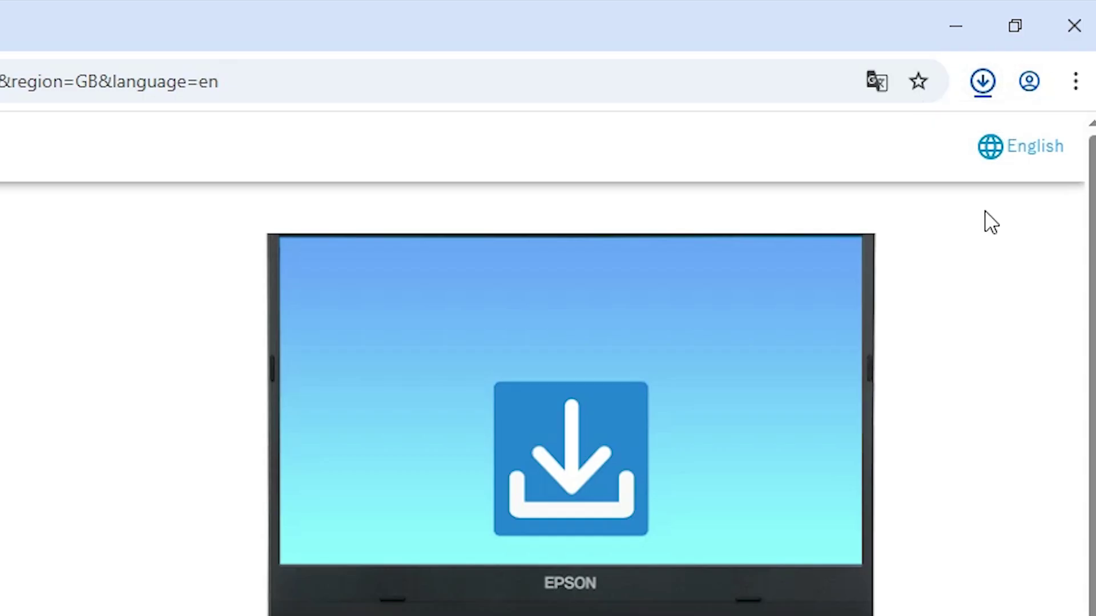
Step: Move the downloaded L3250_64bit_v38000 installer from Downloads onto the desktop
left_click(987, 86)
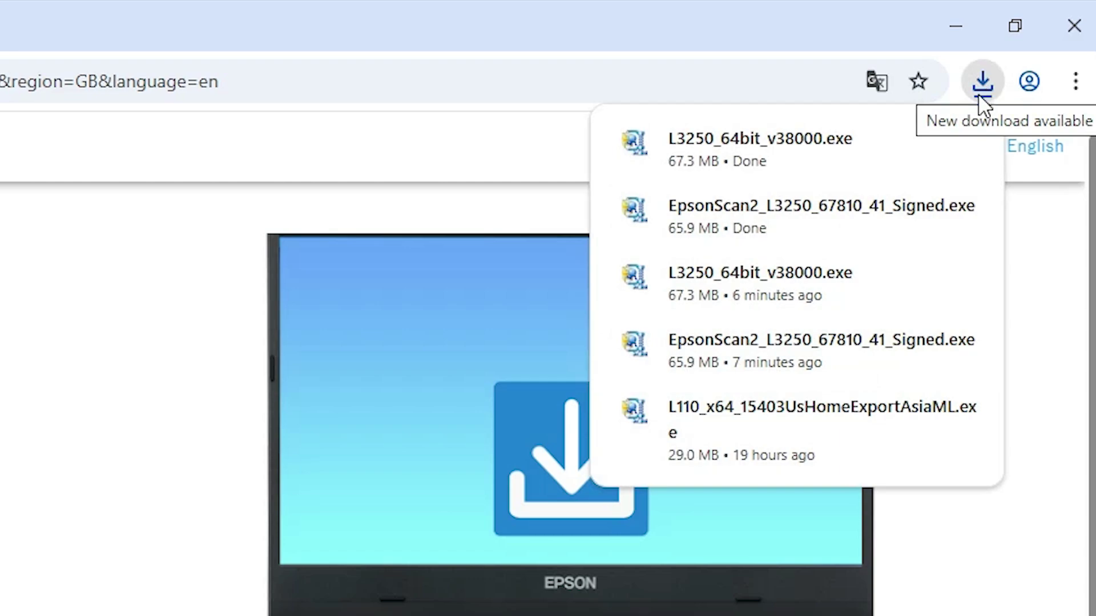
left_click(926, 146)
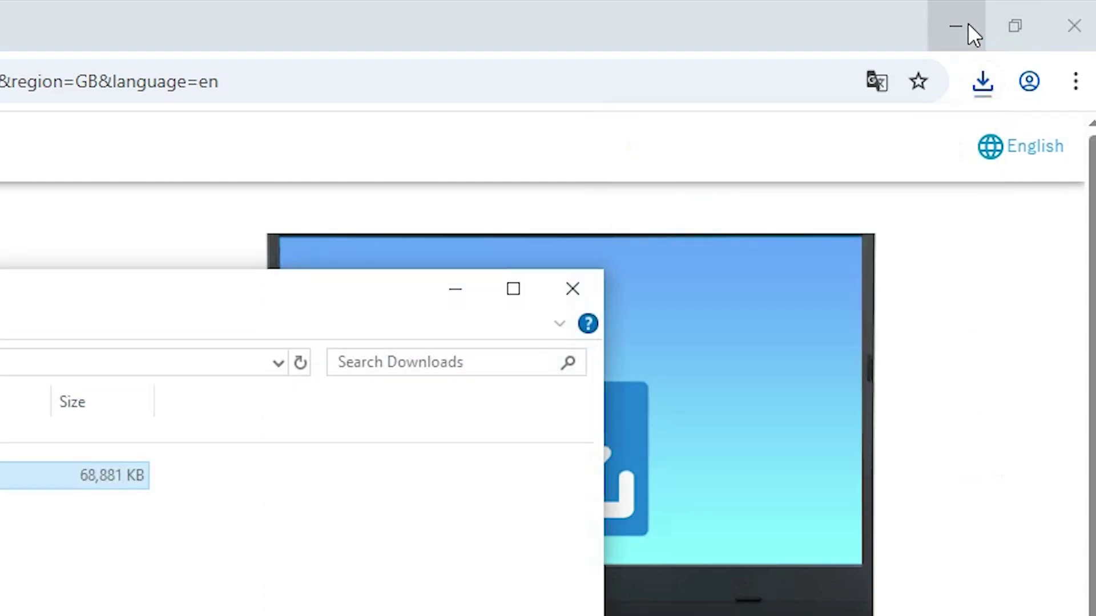
left_click(965, 28)
left_click_drag(237, 436, 97, 471)
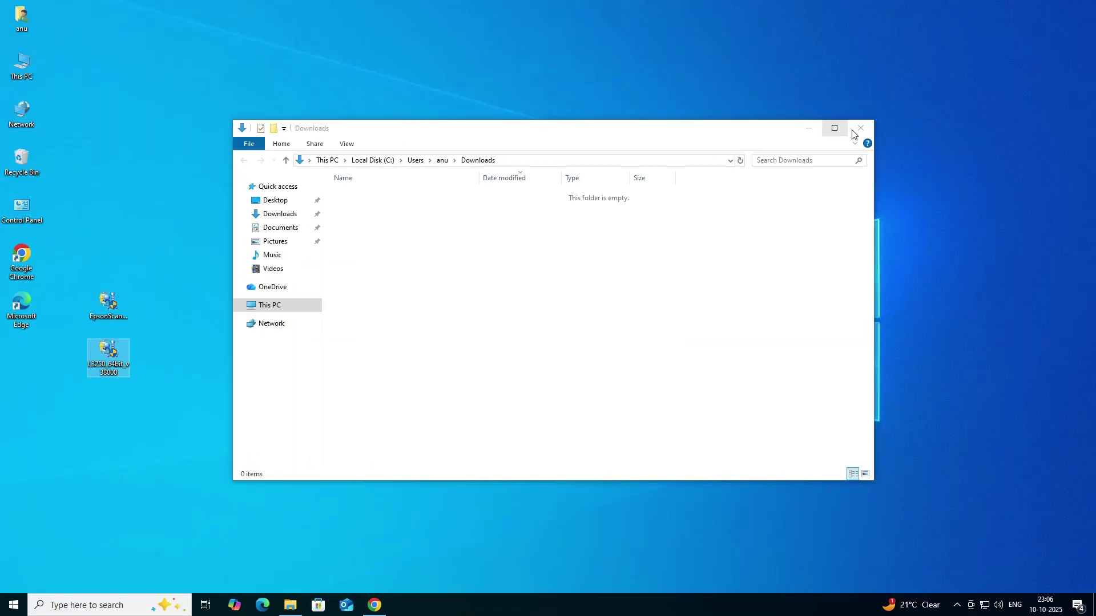
left_click(854, 134)
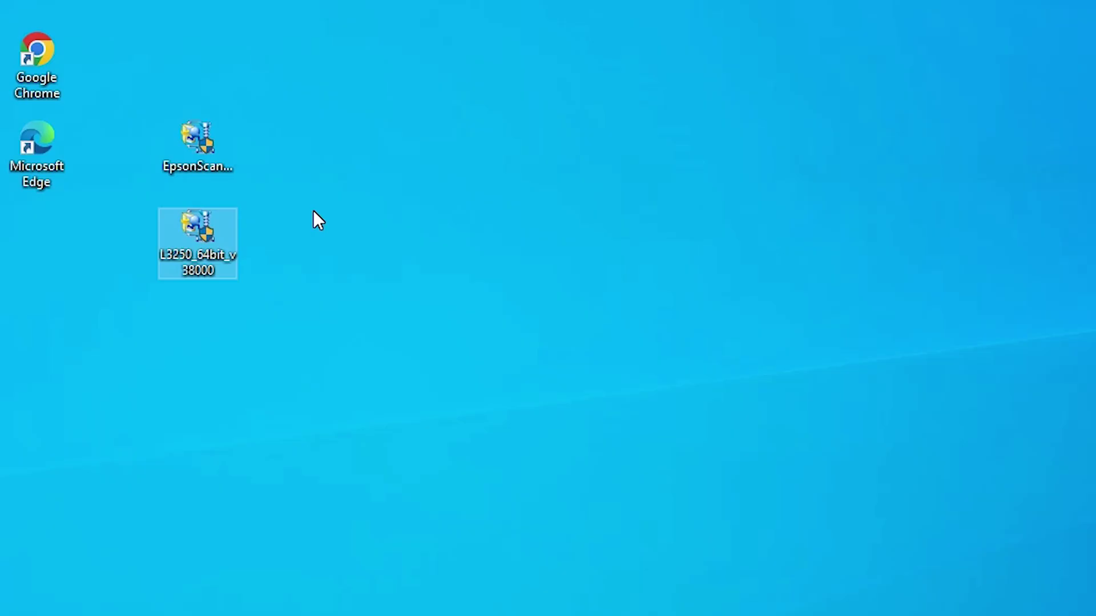
Step: Extract the L3250 driver file here and reposition the L3250_64bit_v38000 folder on the desktop
right_click(201, 234)
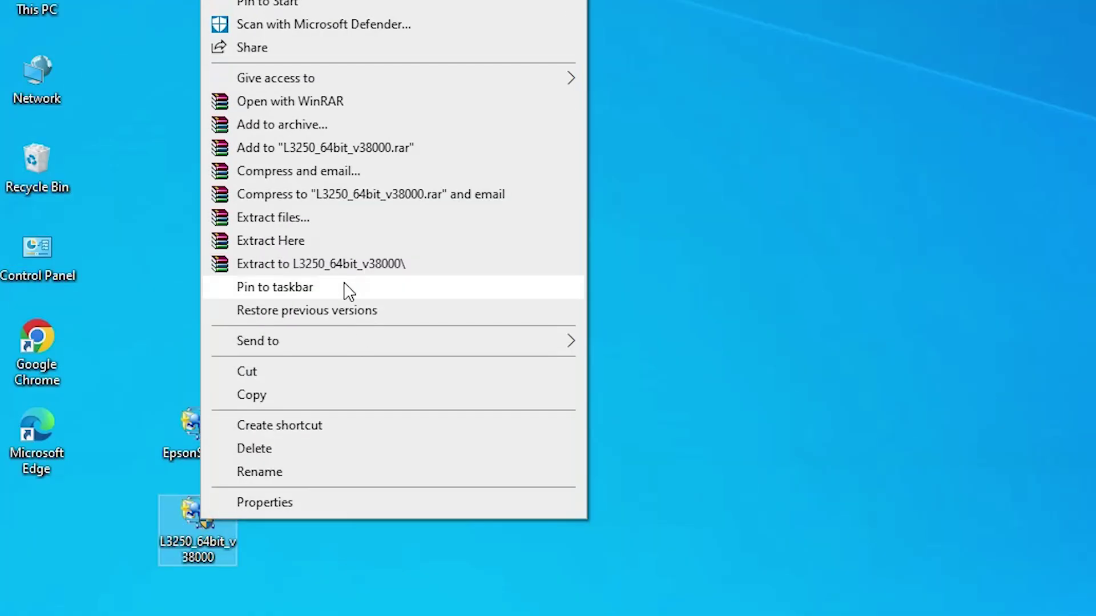
left_click(289, 239)
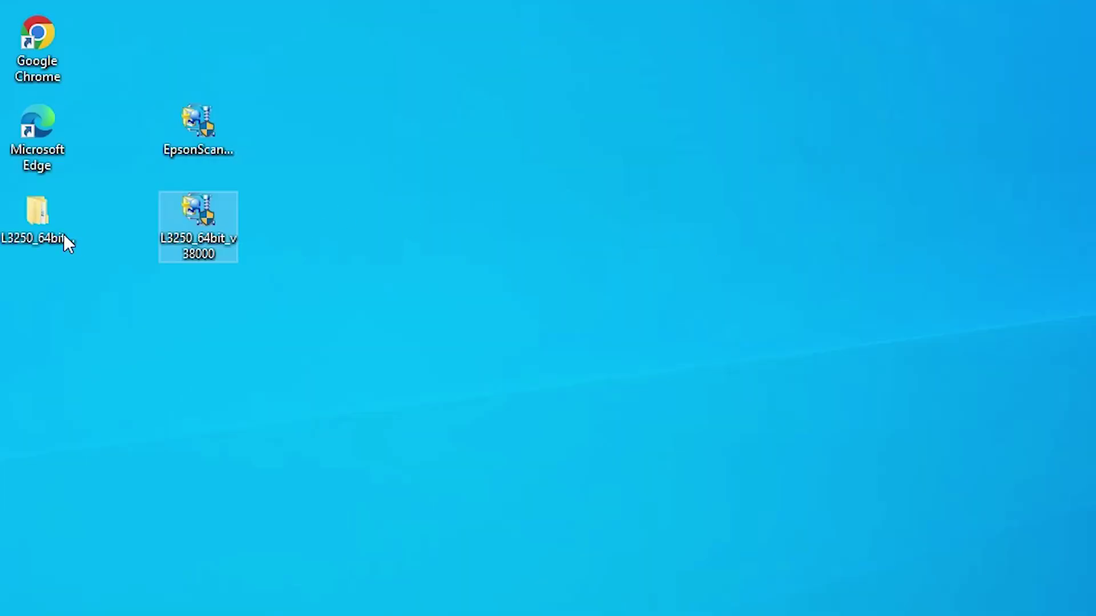
left_click_drag(64, 237, 143, 324)
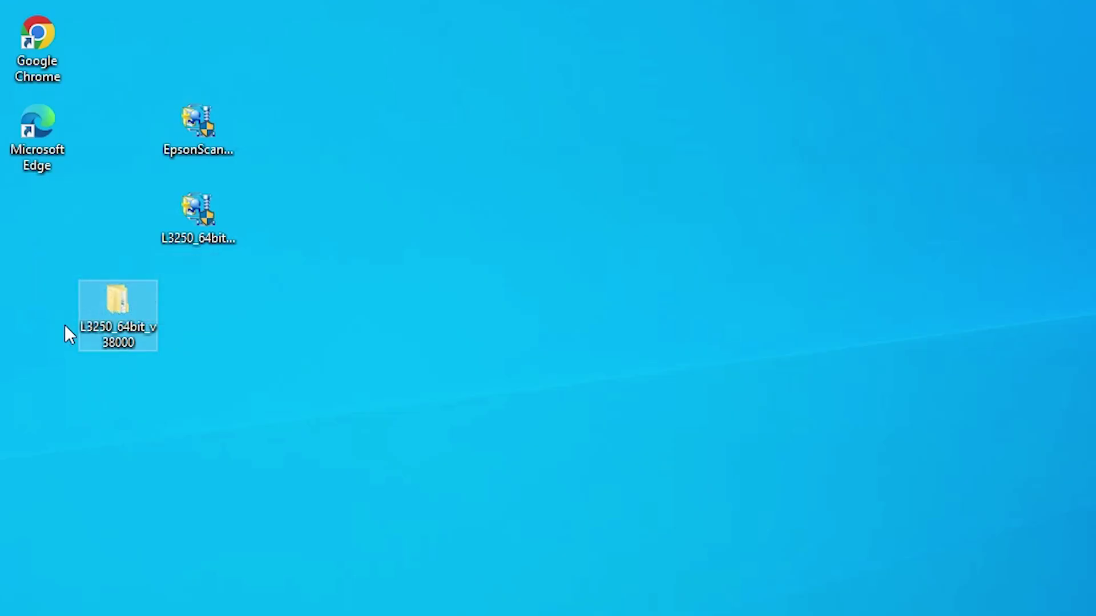
Step: Inspect the folder's WINX64 driver files, then close the window
double_click(83, 330)
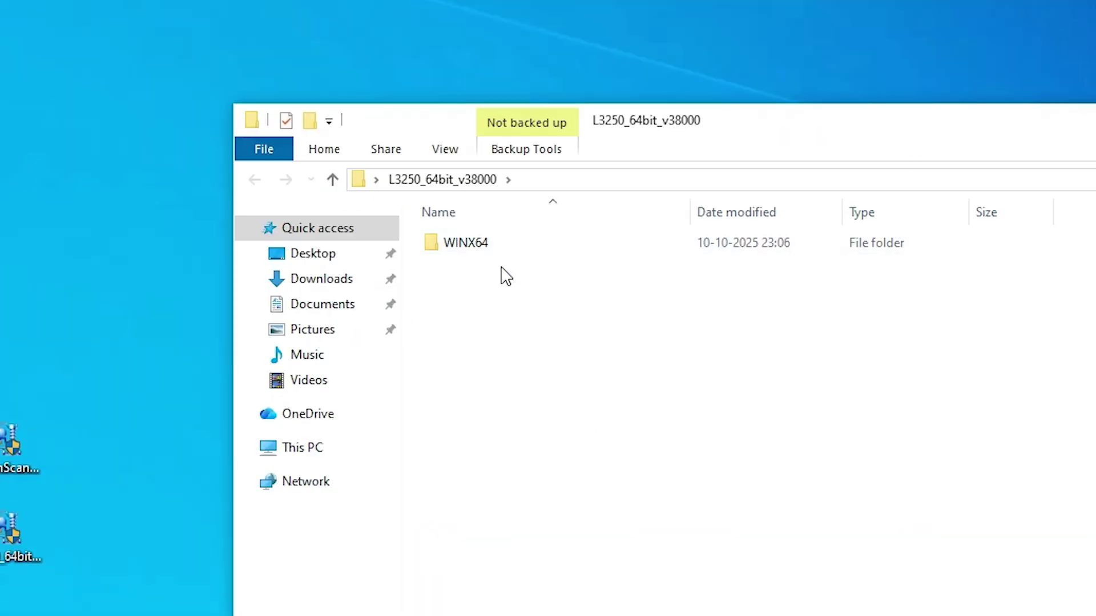
double_click(482, 252)
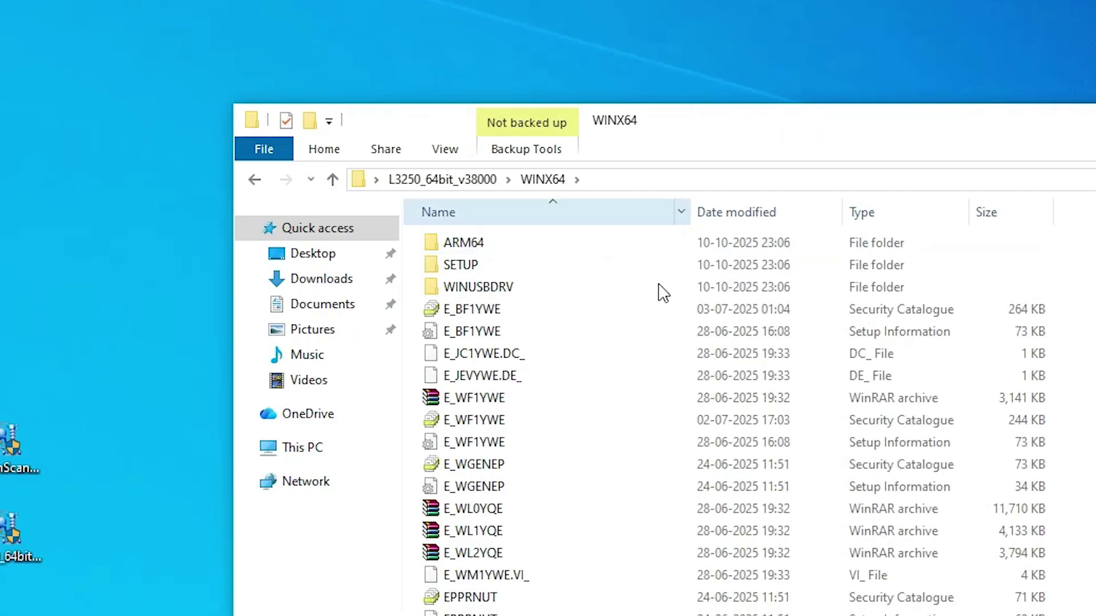
key("alt+F4")
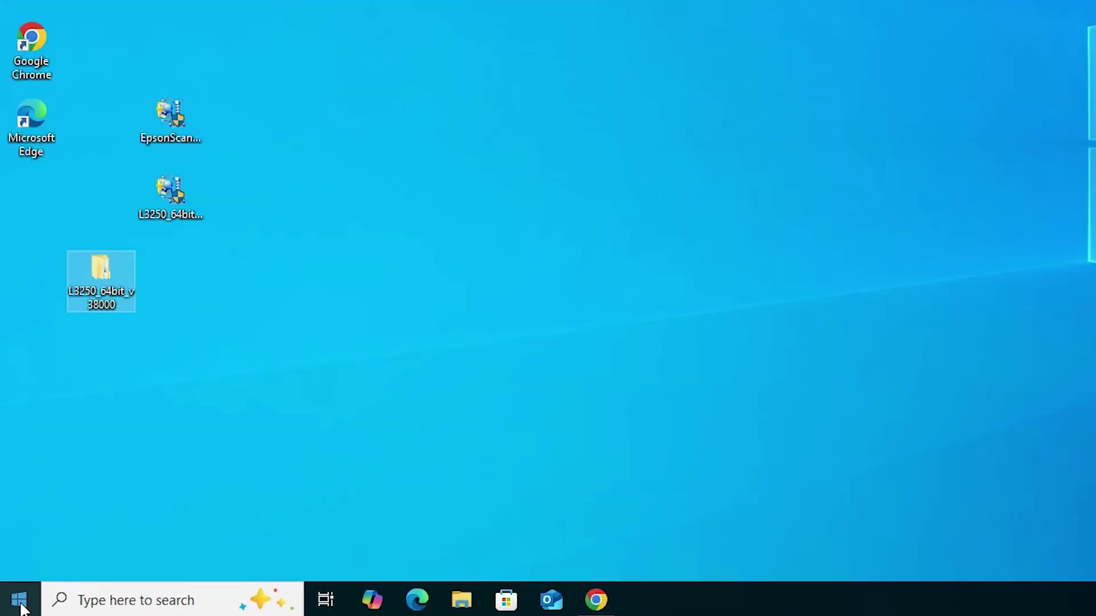
Step: Open Printers & scanners via a Start search for 'pr' and begin adding a printer or scanner
left_click(20, 606)
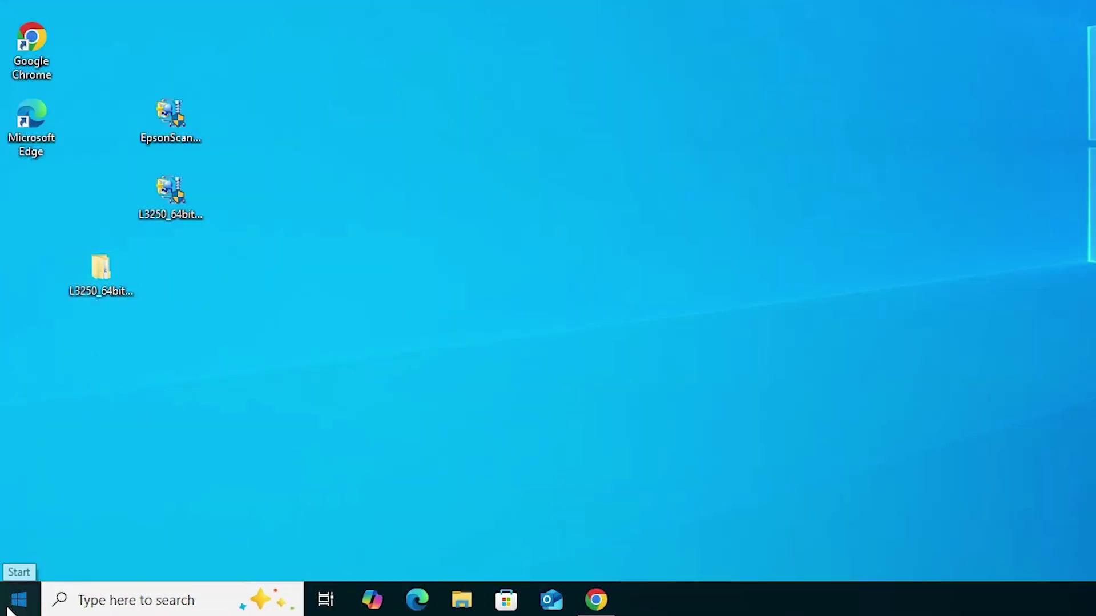
type("pr")
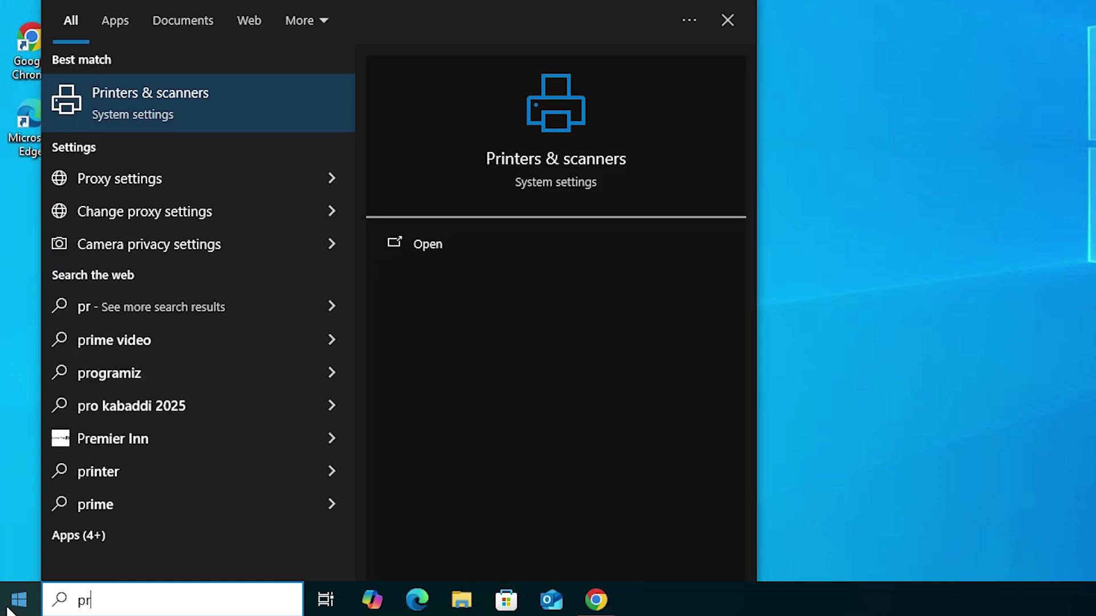
left_click(205, 114)
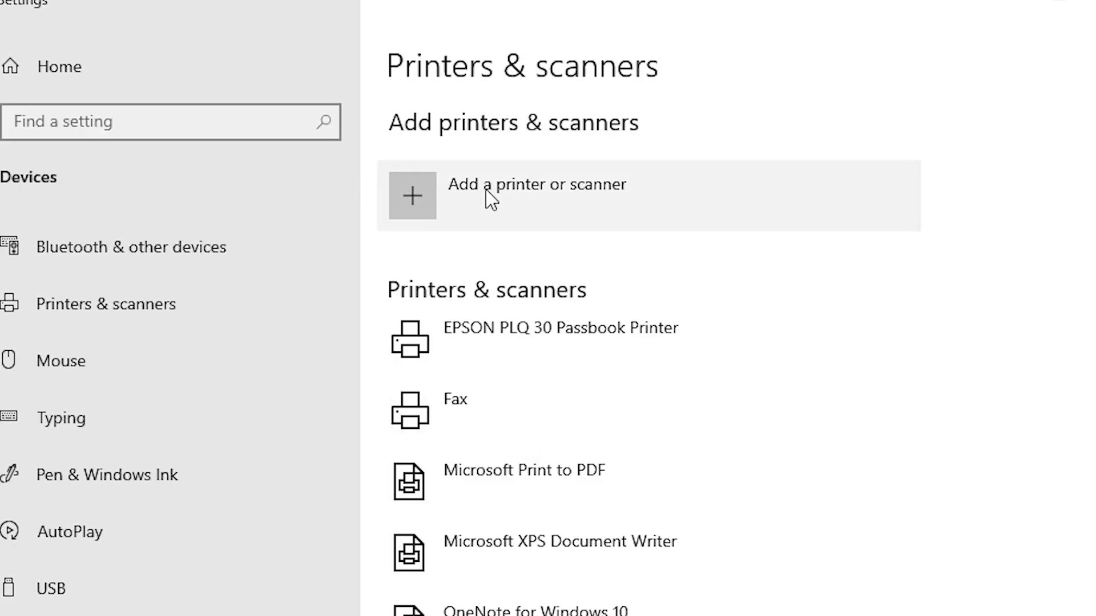
left_click(515, 188)
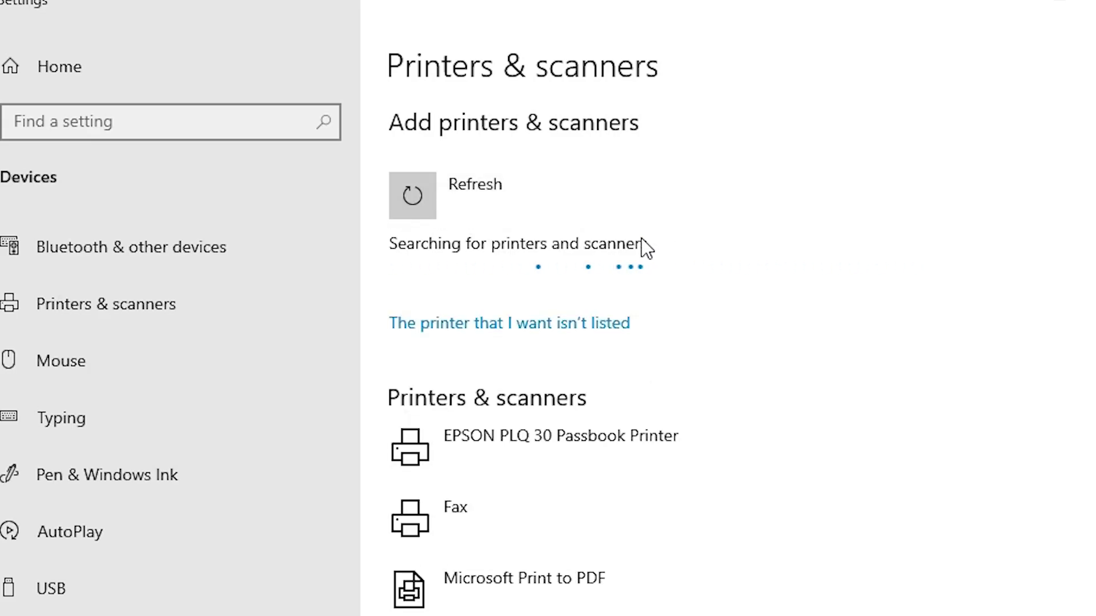
Step: Add an unlisted local printer with manual settings on the existing USB_001 (Local Port) port
left_click(505, 338)
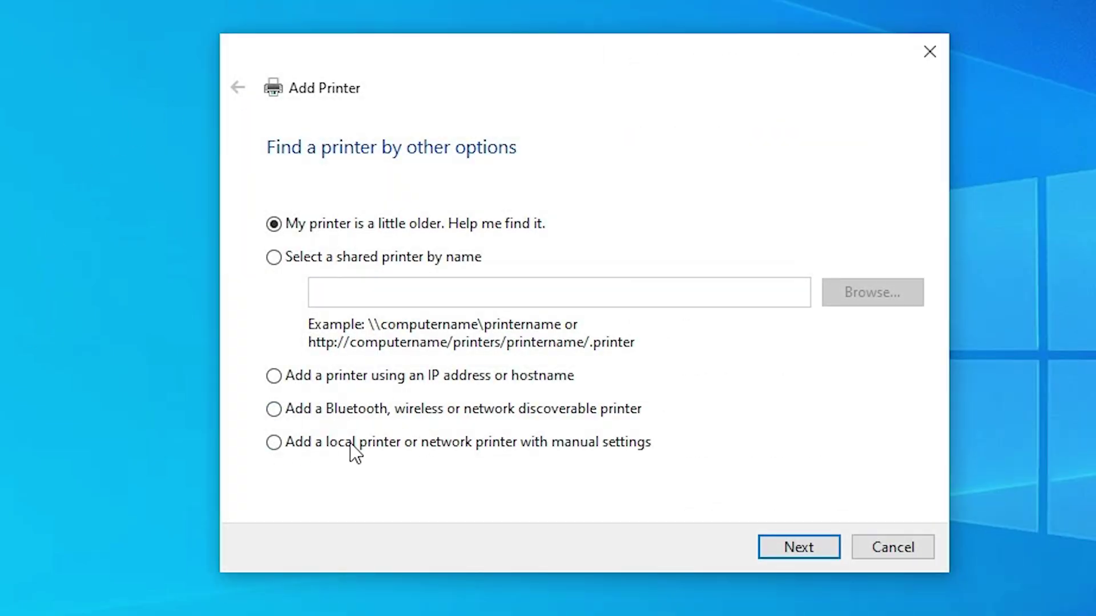
left_click(556, 445)
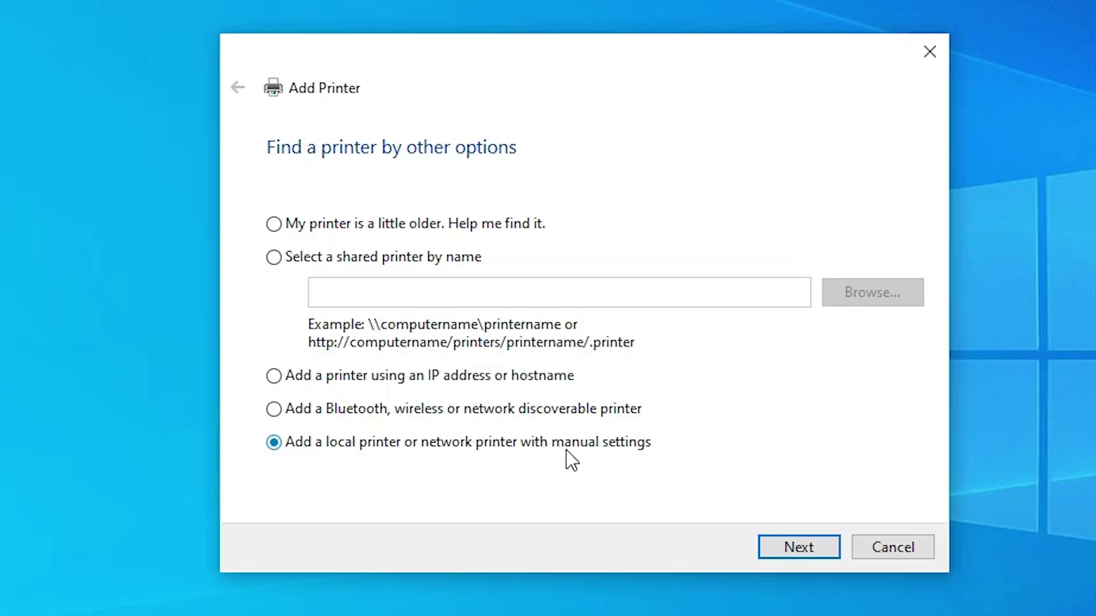
left_click(793, 549)
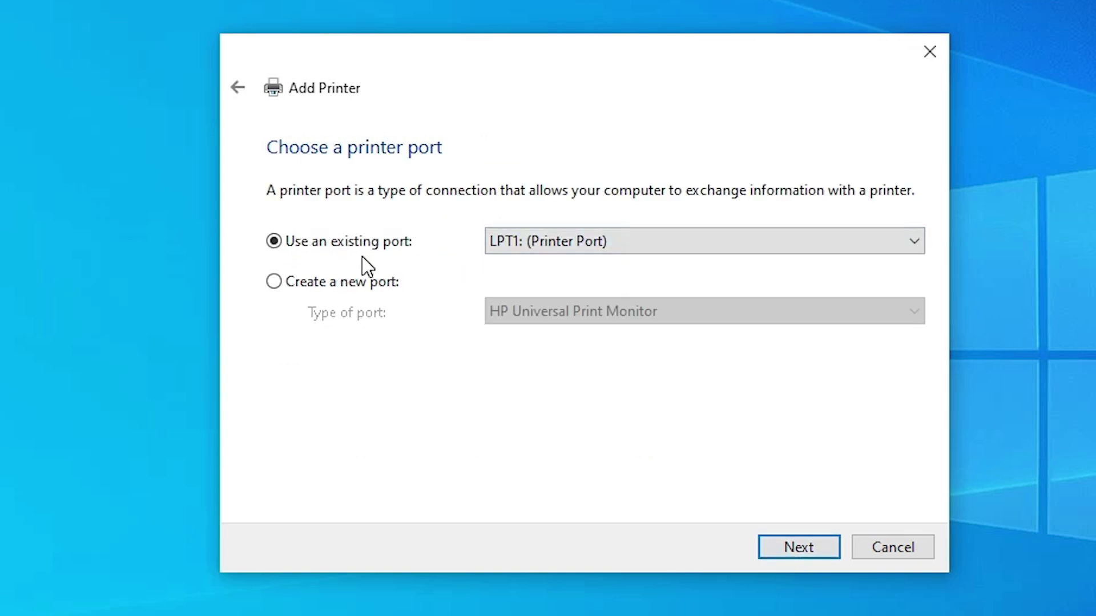
left_click(571, 244)
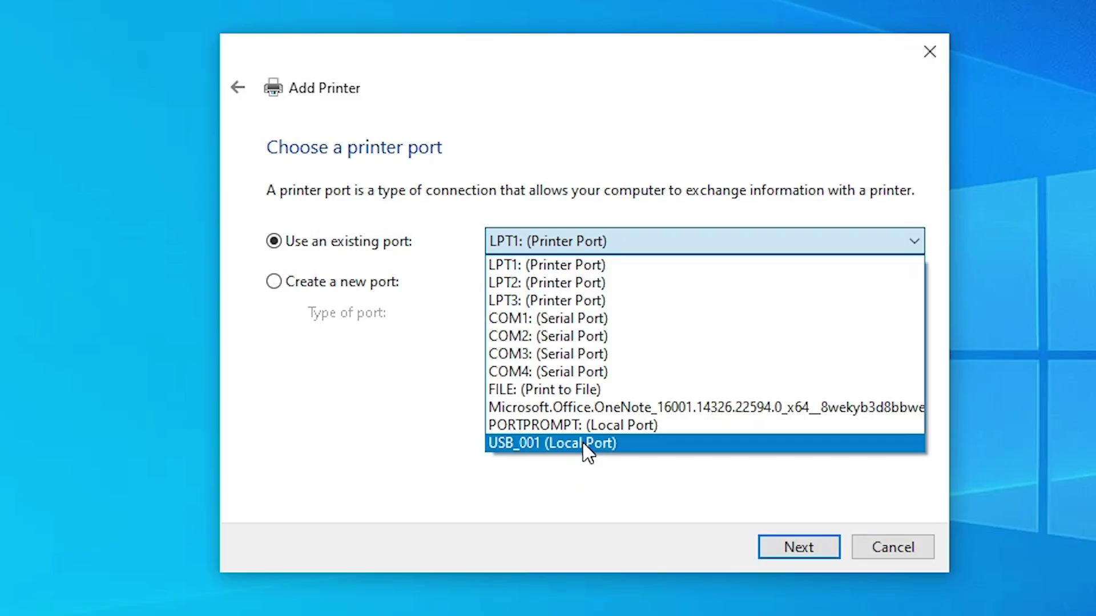
left_click(583, 444)
left_click(781, 549)
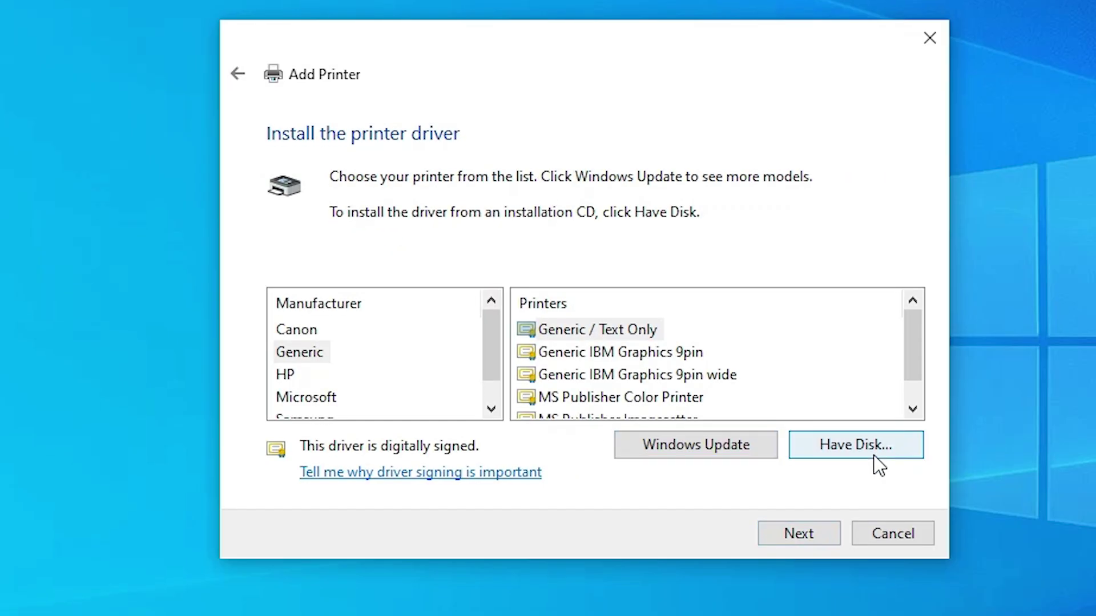
Step: Load the driver via Have Disk using E_BF1YWE from Desktop > L3250_64bit_v38000 > WINX64
left_click(862, 465)
left_click(759, 412)
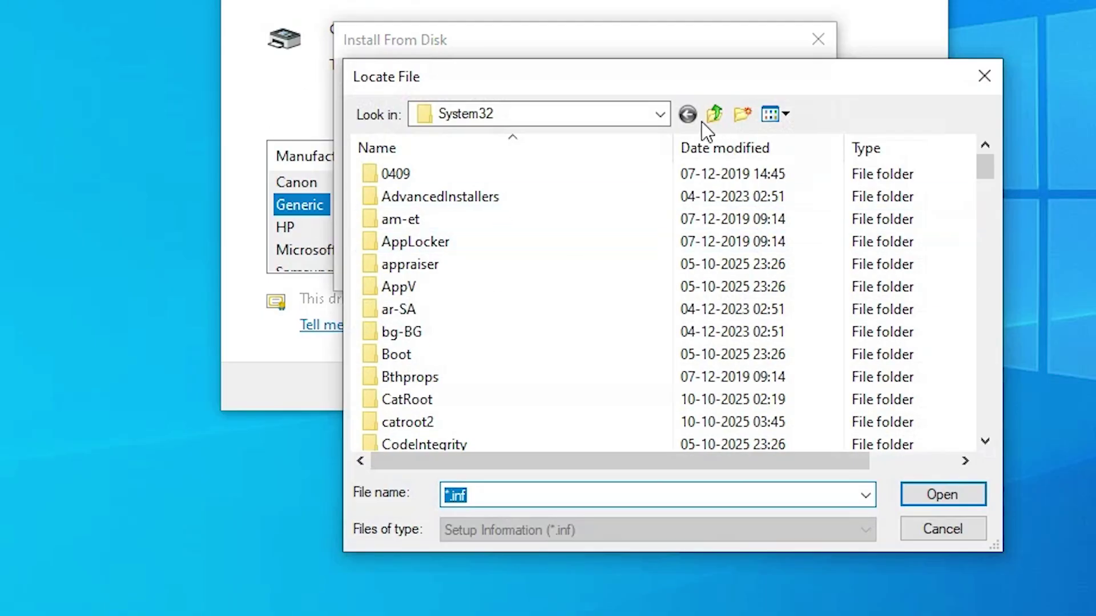
left_click(660, 113)
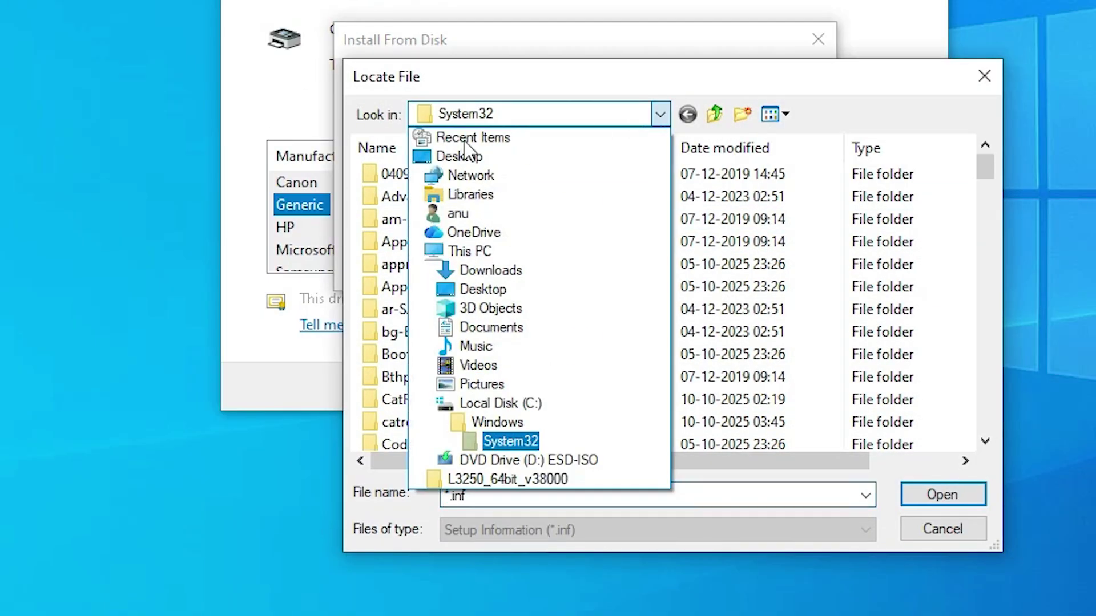
left_click(460, 156)
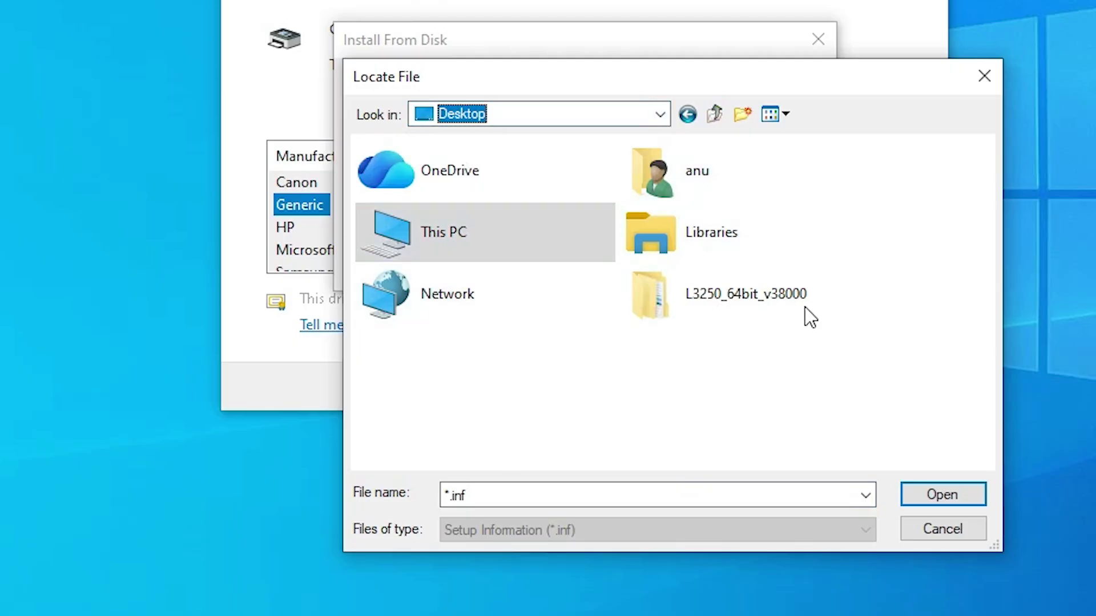
double_click(691, 301)
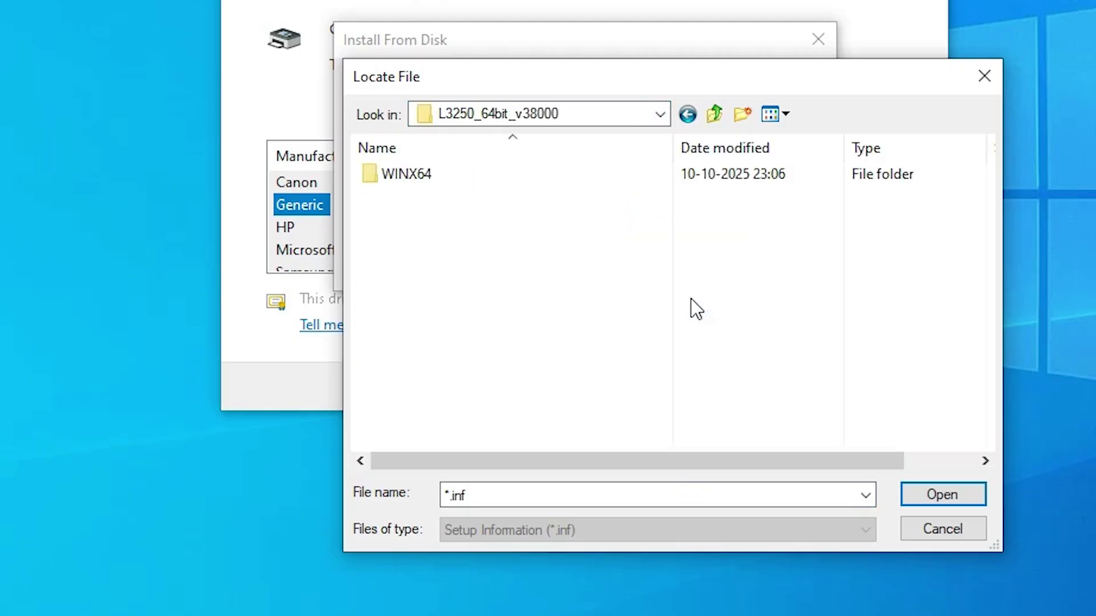
double_click(406, 179)
left_click(444, 244)
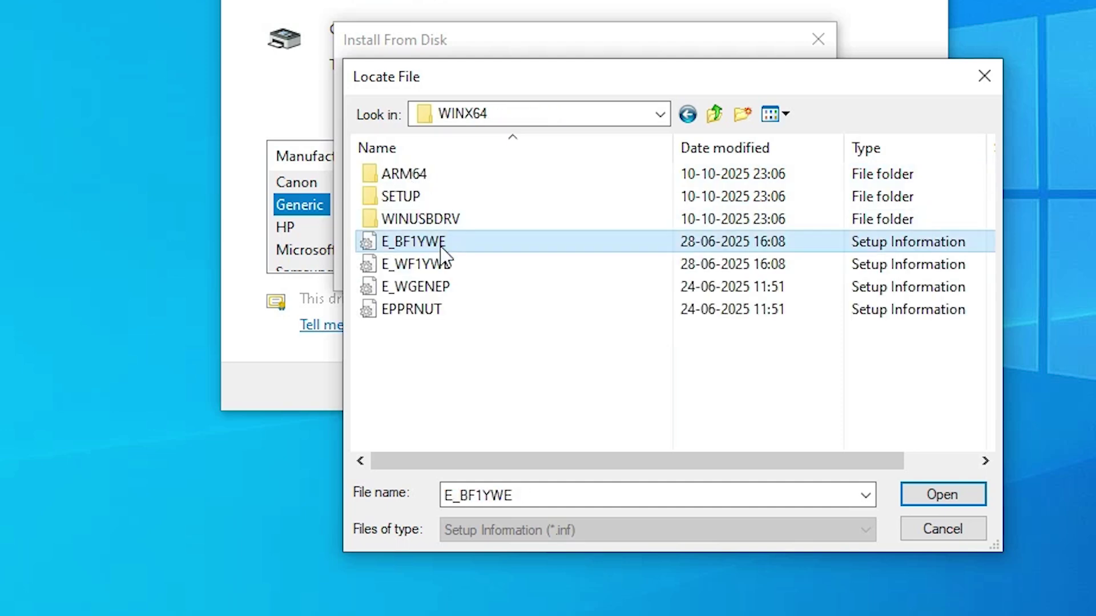
left_click(423, 311)
left_click(443, 243)
left_click(964, 491)
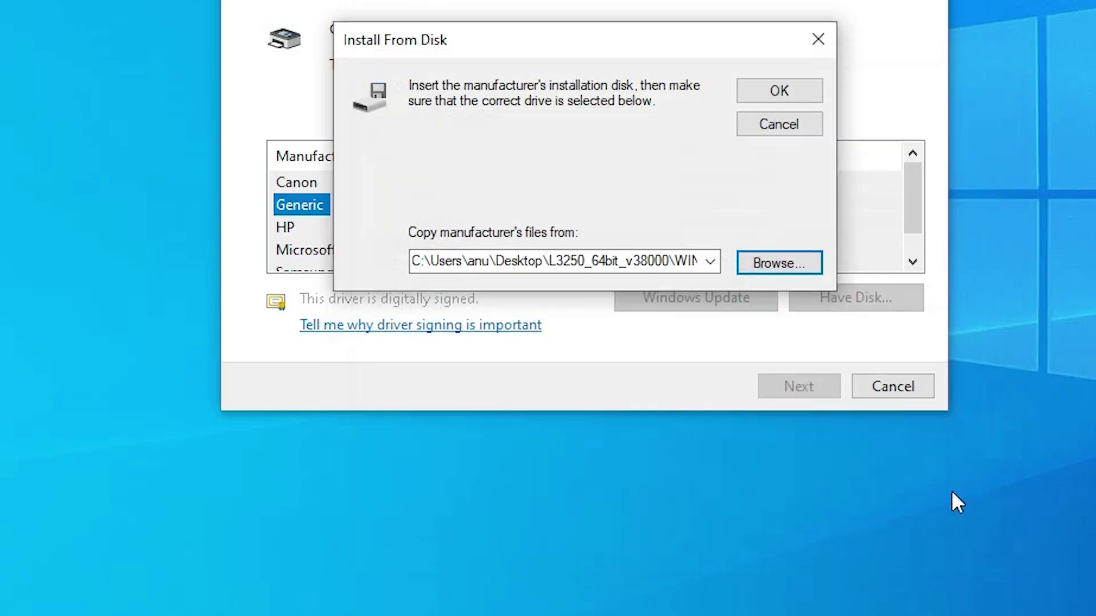
left_click(804, 256)
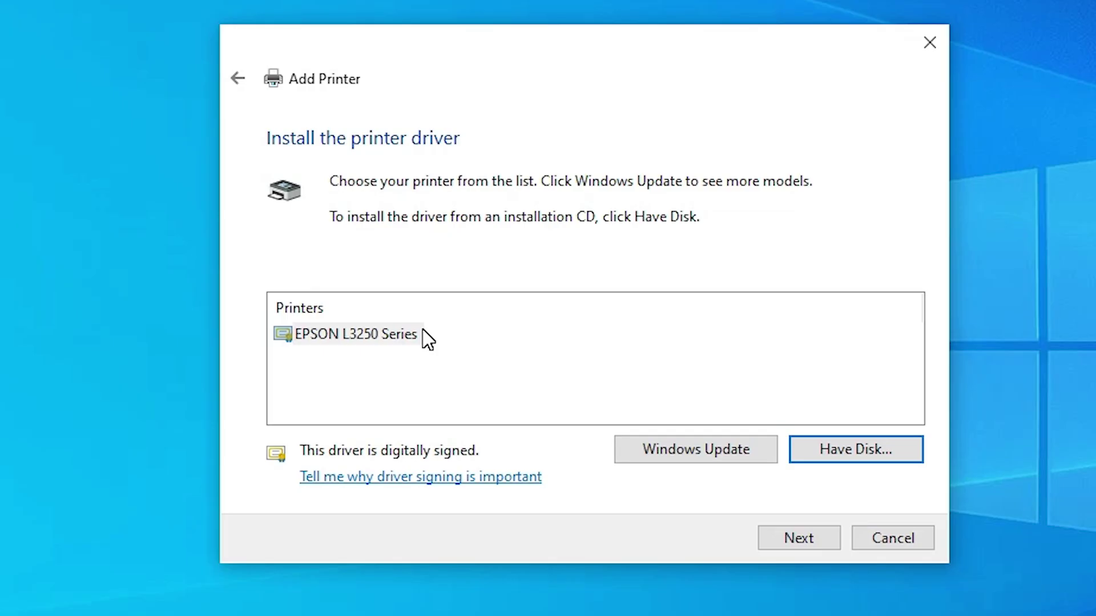
Step: Install the EPSON L3250 Series driver, renaming the printer to EPSON L3251 and leaving it unshared
left_click(386, 341)
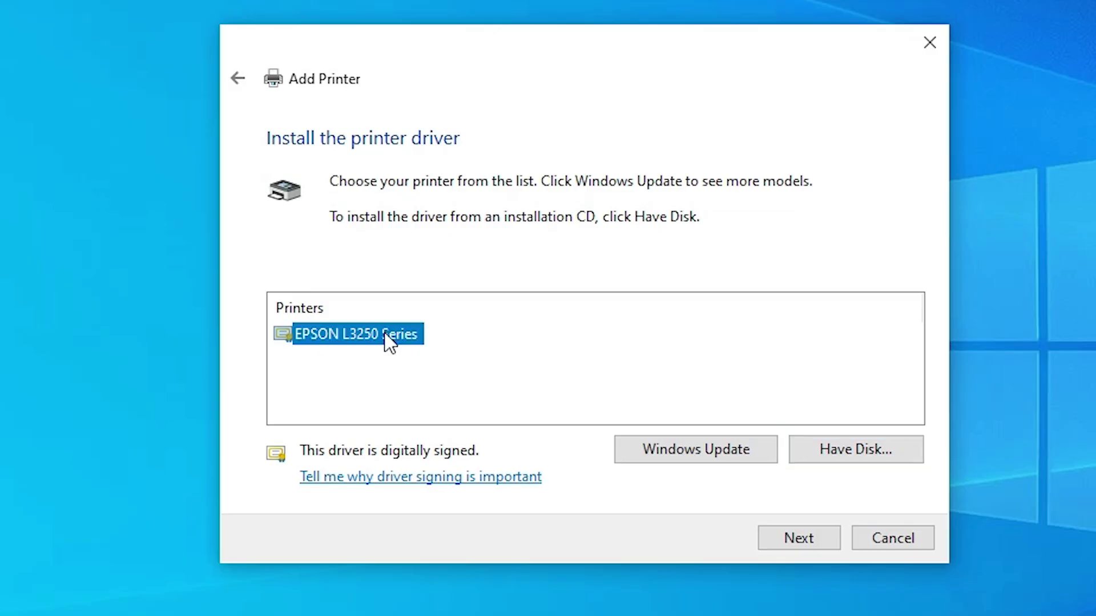
left_click(797, 539)
left_click(506, 185)
left_click_drag(496, 185, 545, 184)
key("BackSpace")
key("BackSpace")
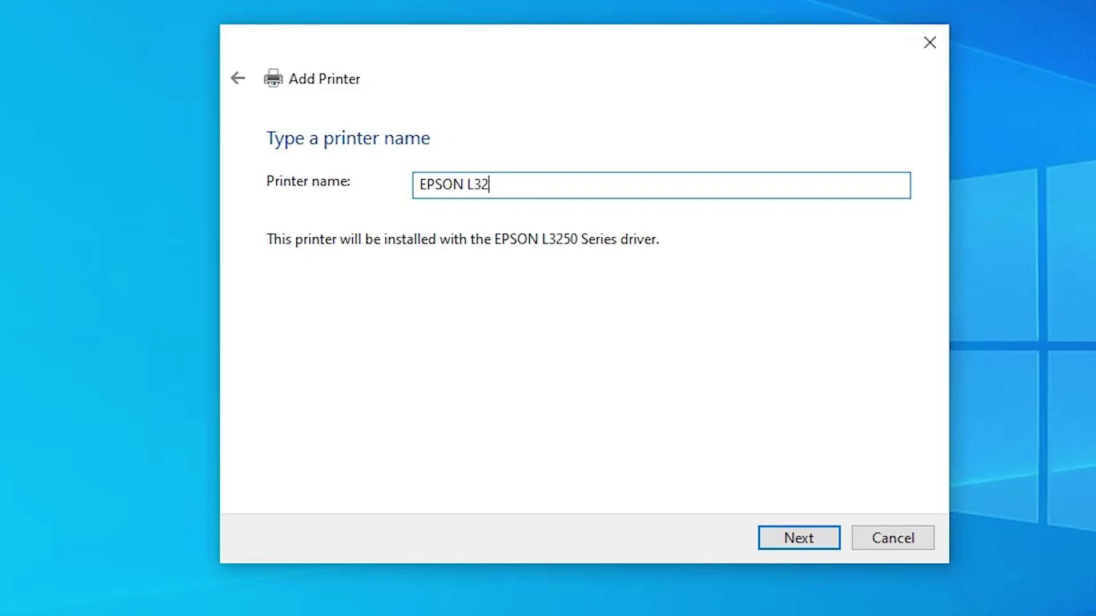
type("51")
left_click(792, 530)
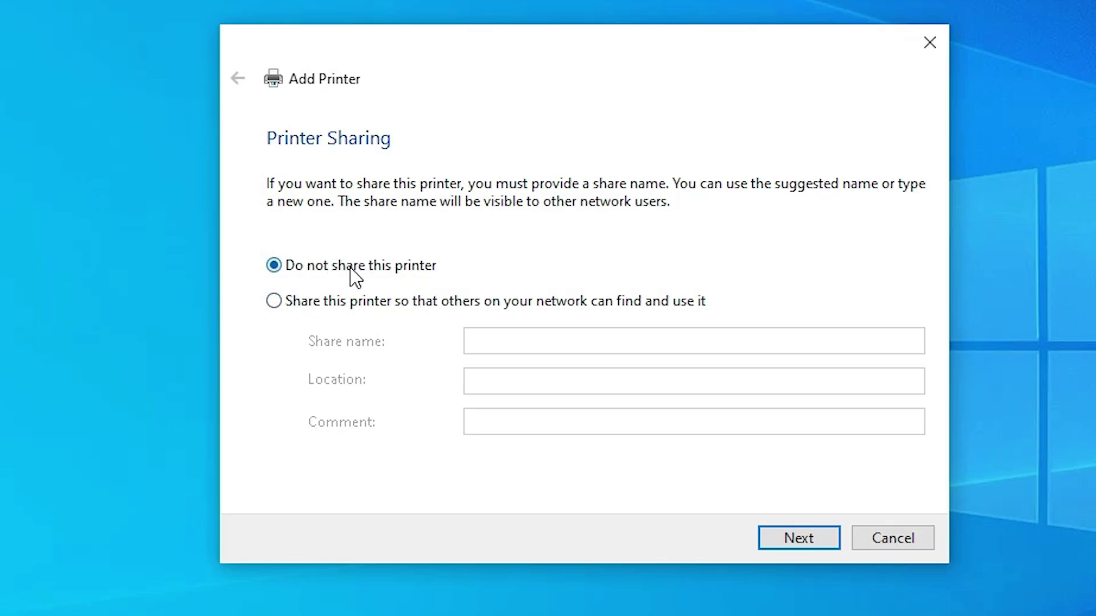
left_click(813, 547)
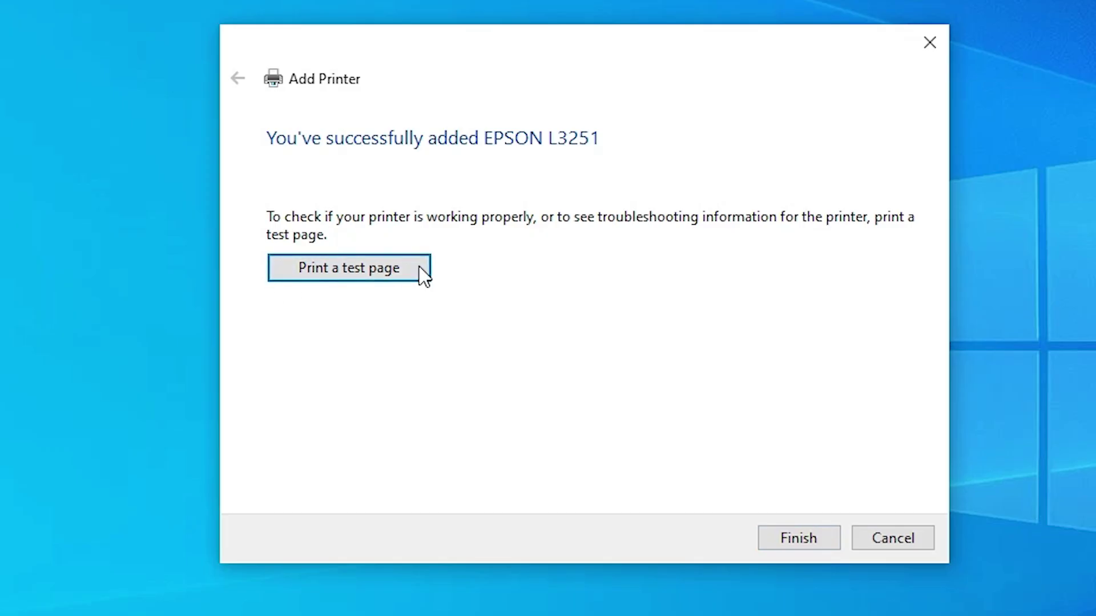
Step: Finish the printer wizard, then install Epson Scan 2 as administrator, accepting its license
left_click(784, 540)
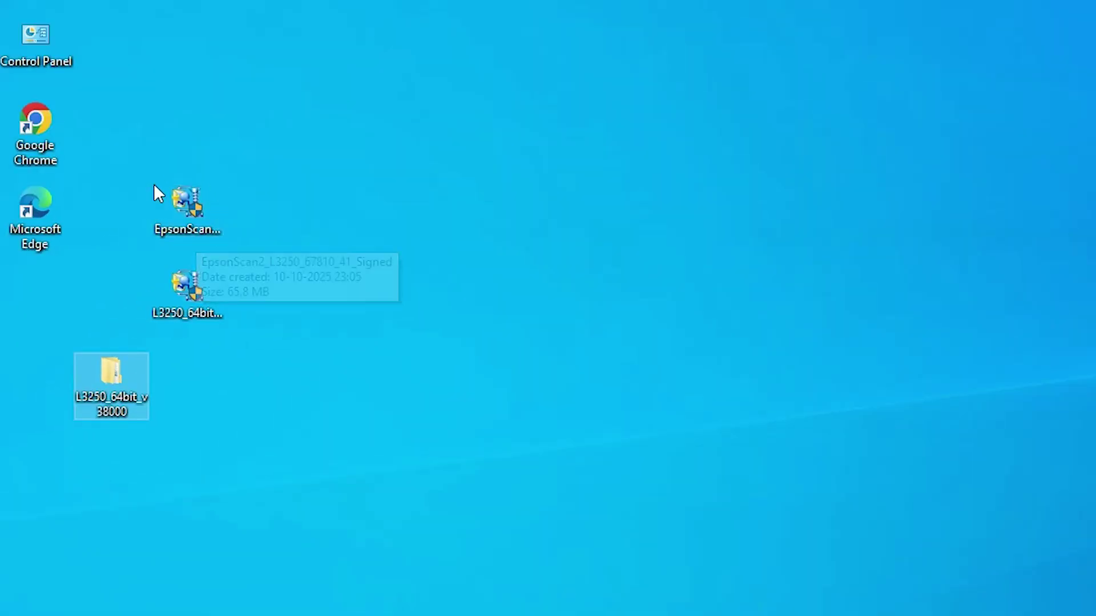
right_click(197, 202)
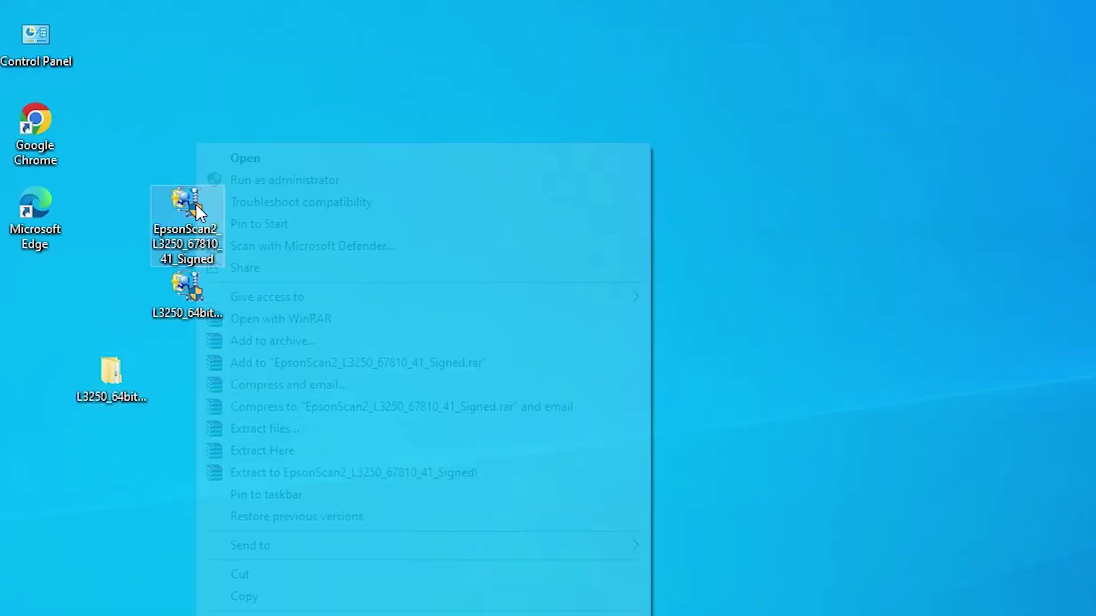
left_click(280, 181)
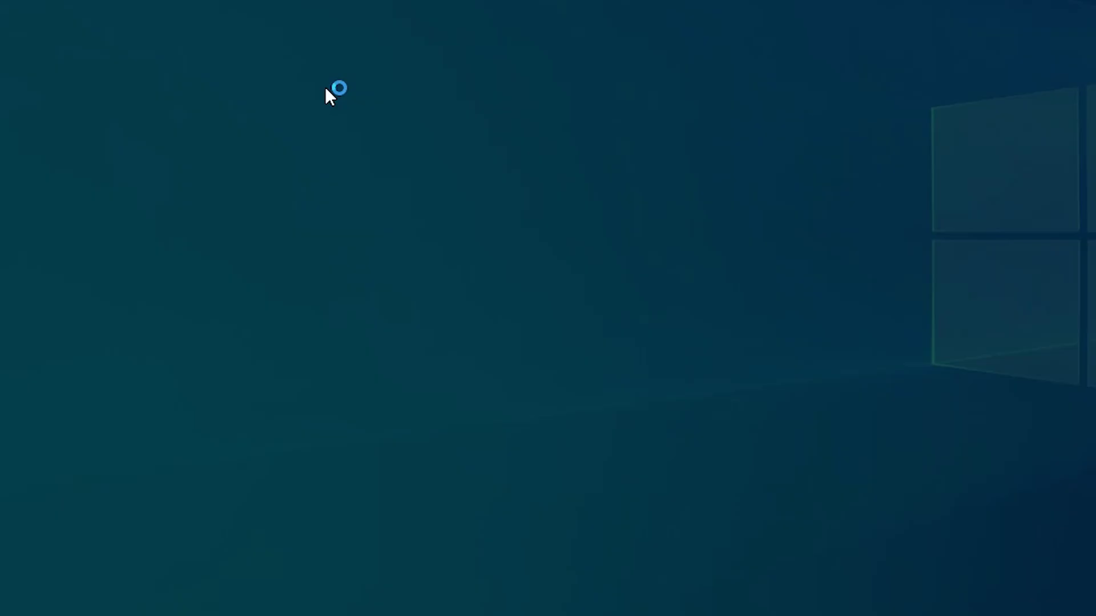
left_click(577, 394)
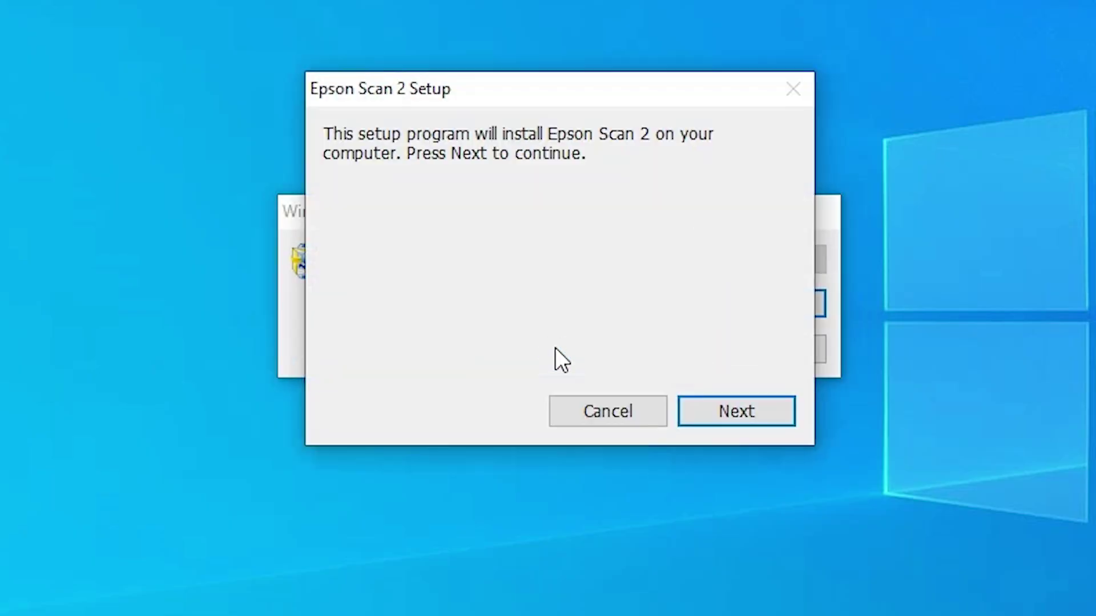
left_click(707, 413)
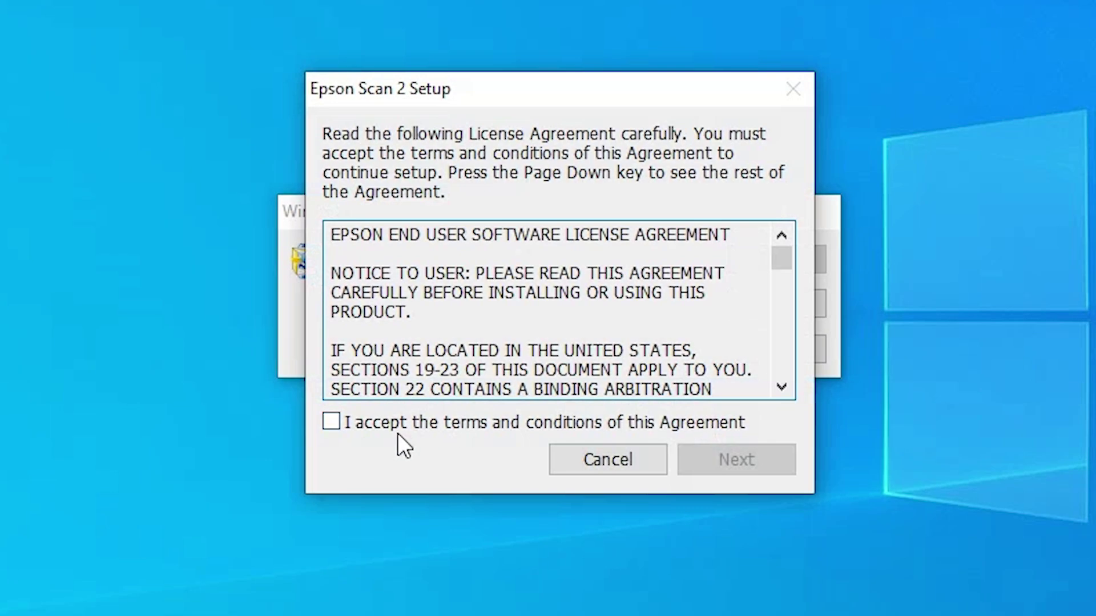
left_click(370, 426)
left_click(729, 460)
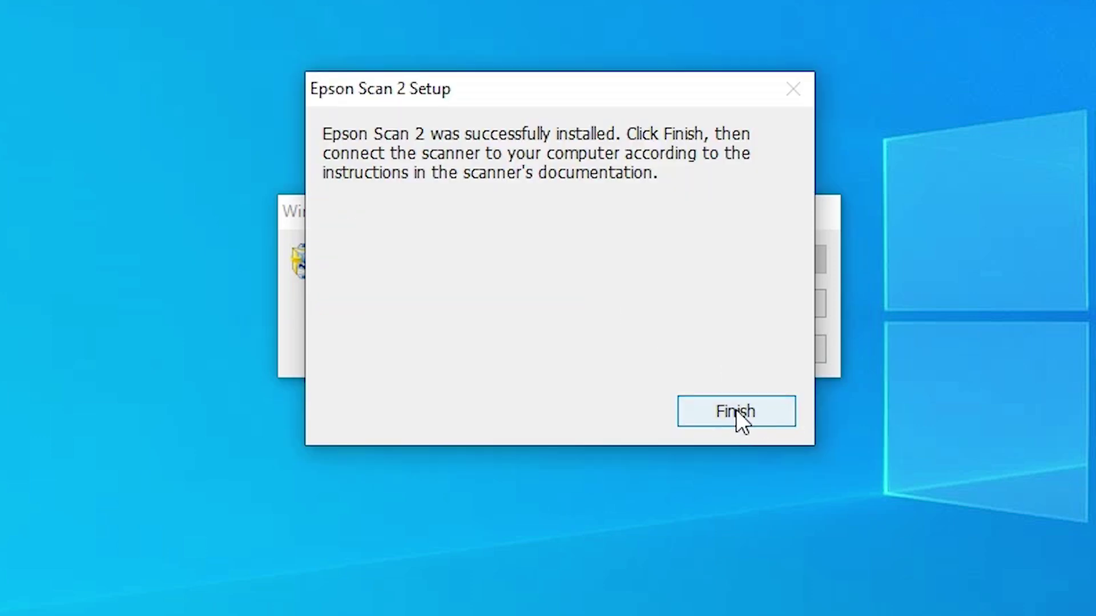
left_click(736, 410)
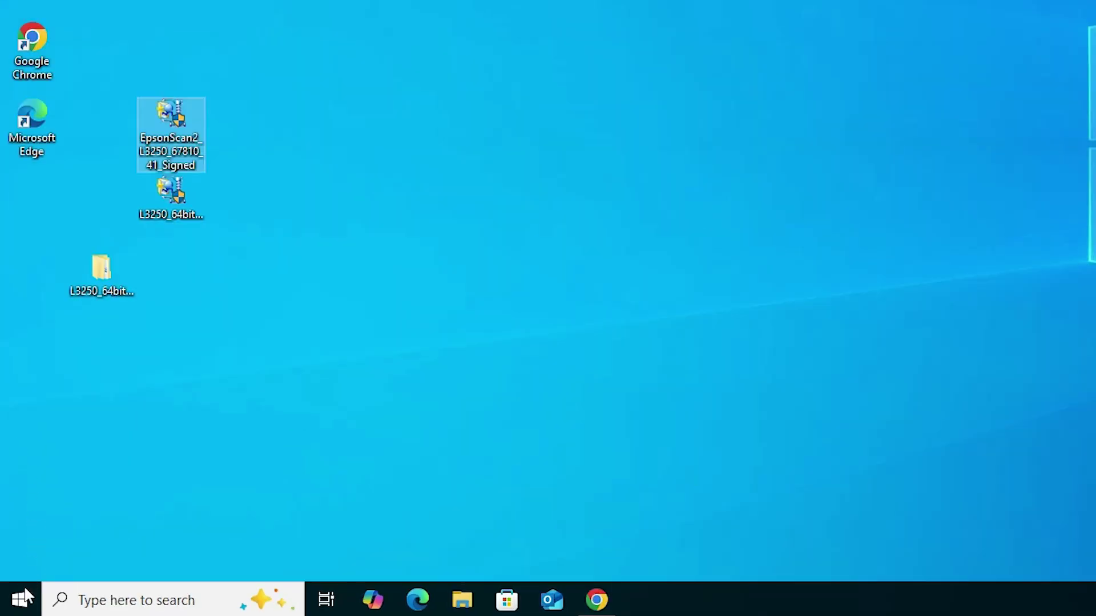
Step: Search the Start menu for 'pr' and open the Printers & scanners result
left_click(18, 610)
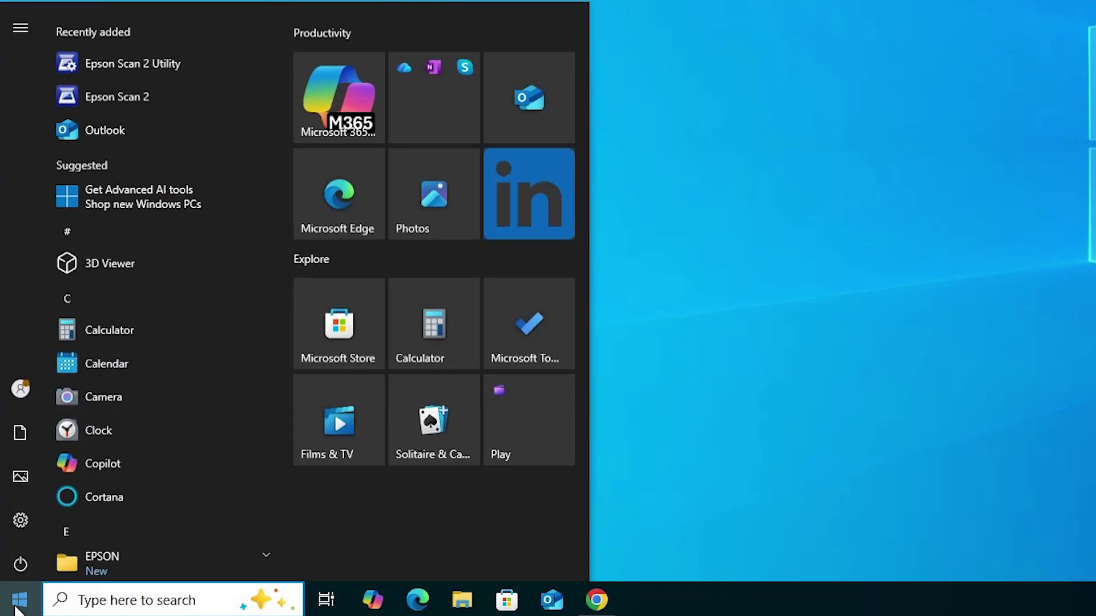
type("pr")
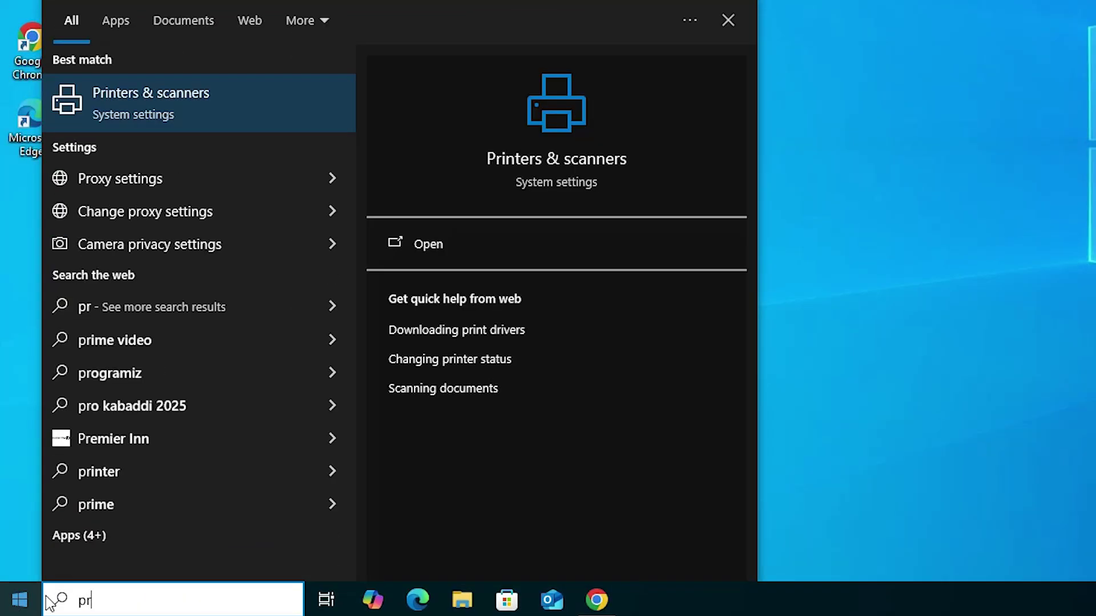
left_click(179, 118)
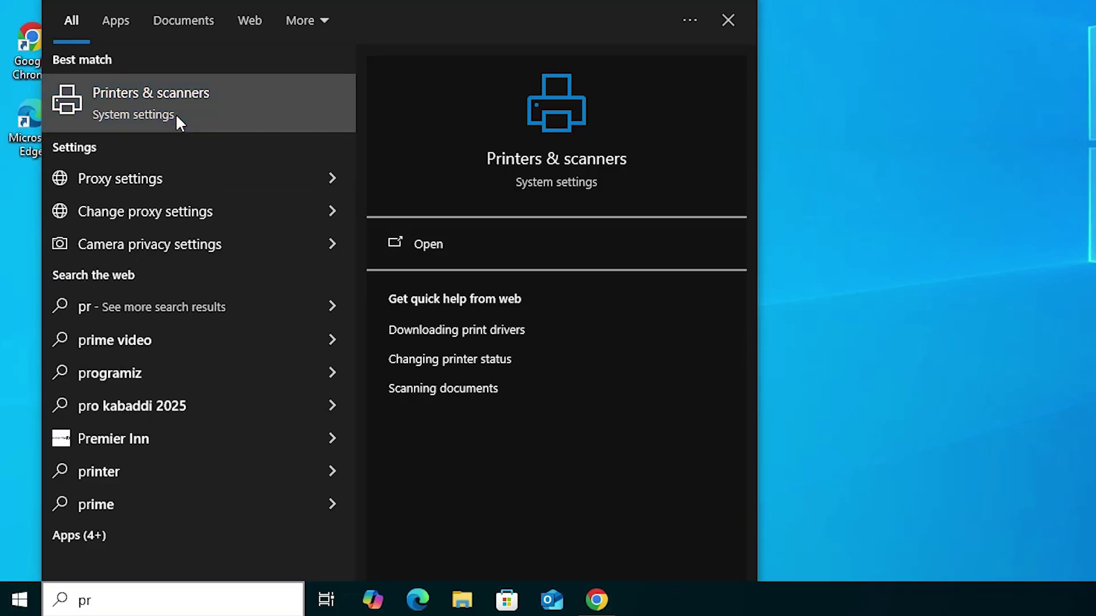